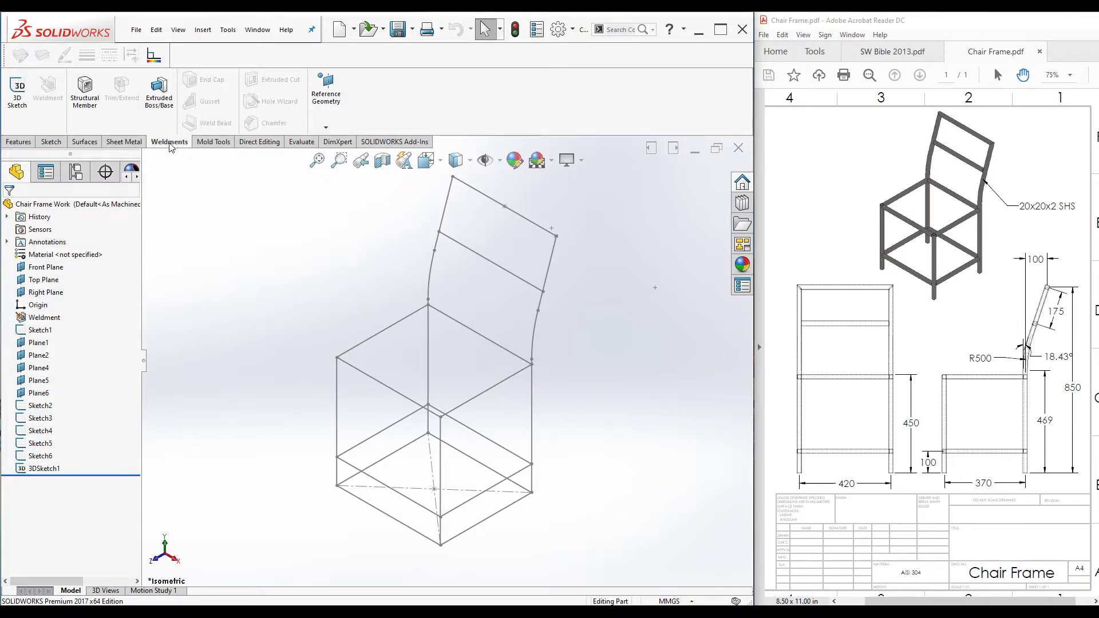
Re-enable the Weldments tab and start a new Structural Member with the 20 x 20 x 2 square tube.
right_click(212, 145)
click(243, 206)
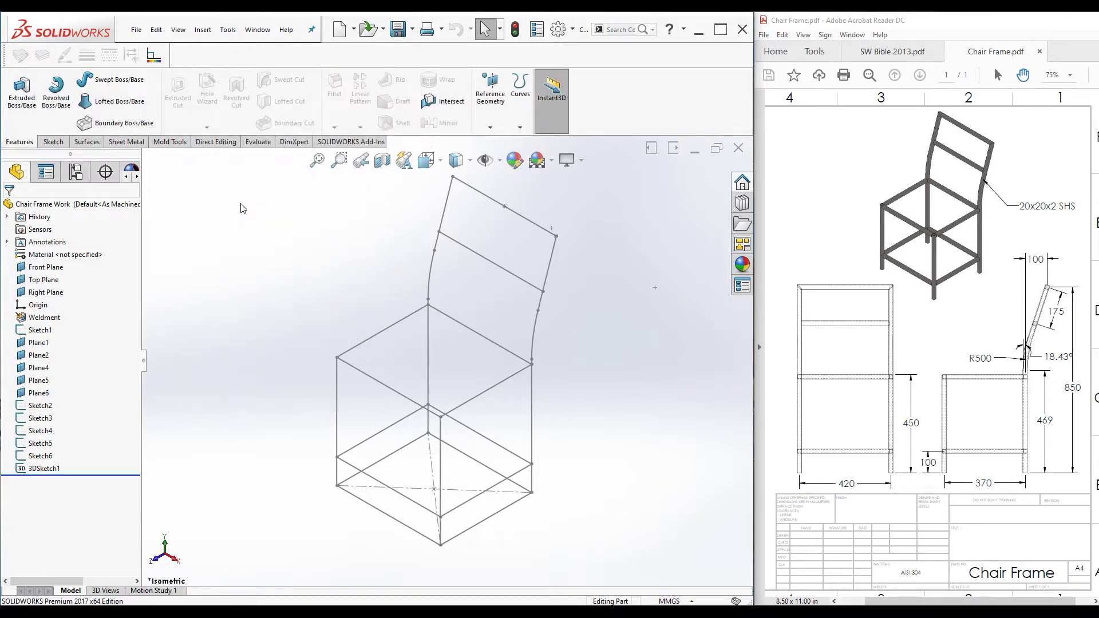
right_click(205, 145)
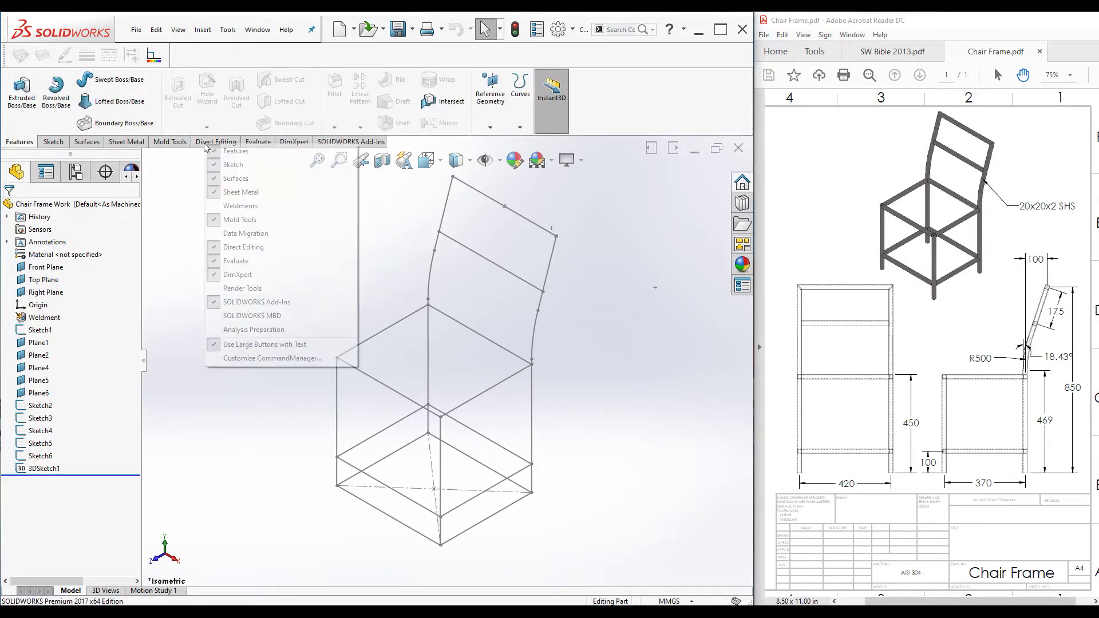
click(235, 206)
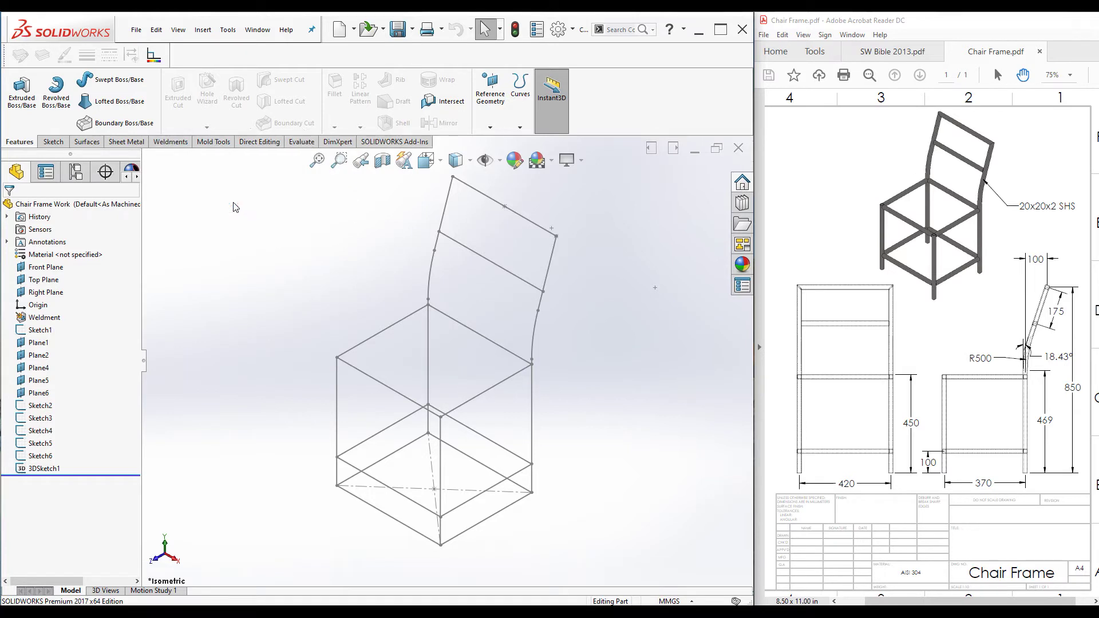
click(169, 142)
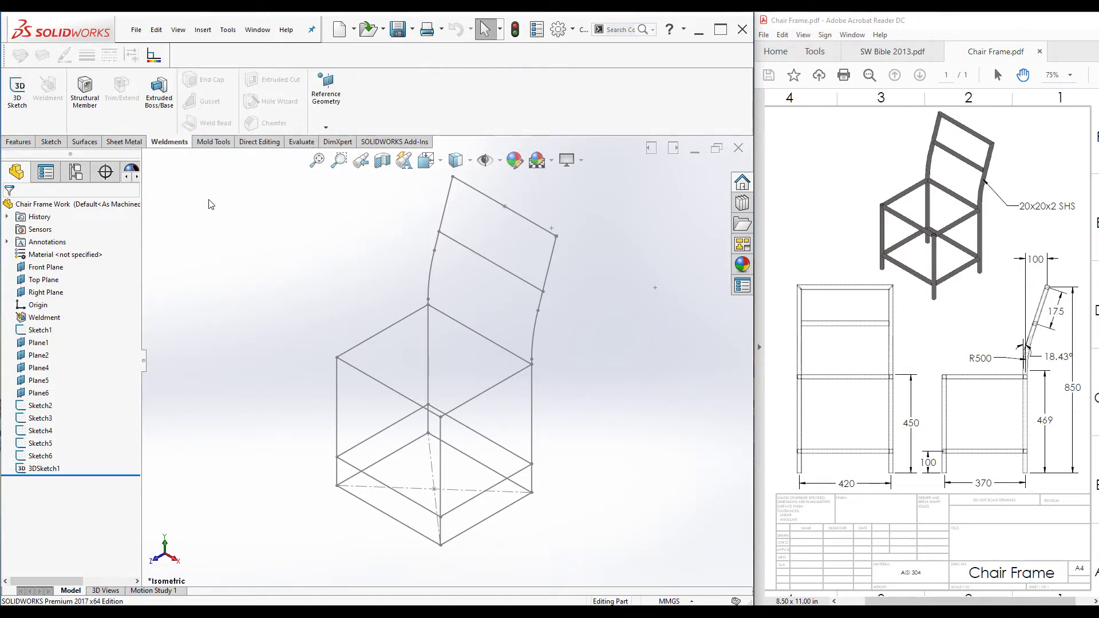
click(84, 91)
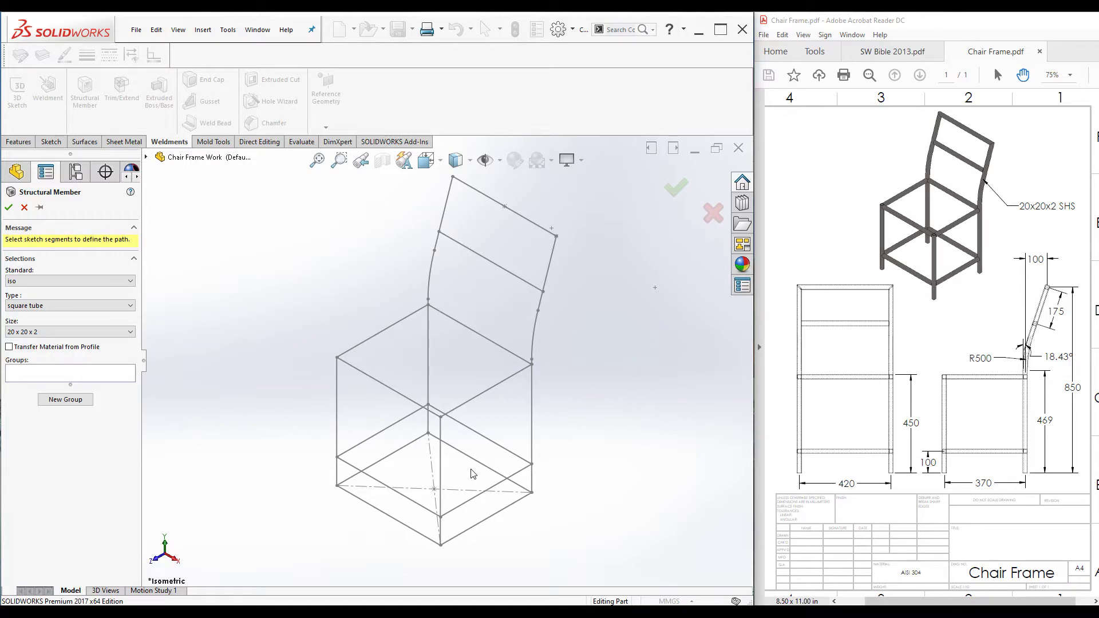
click(39, 207)
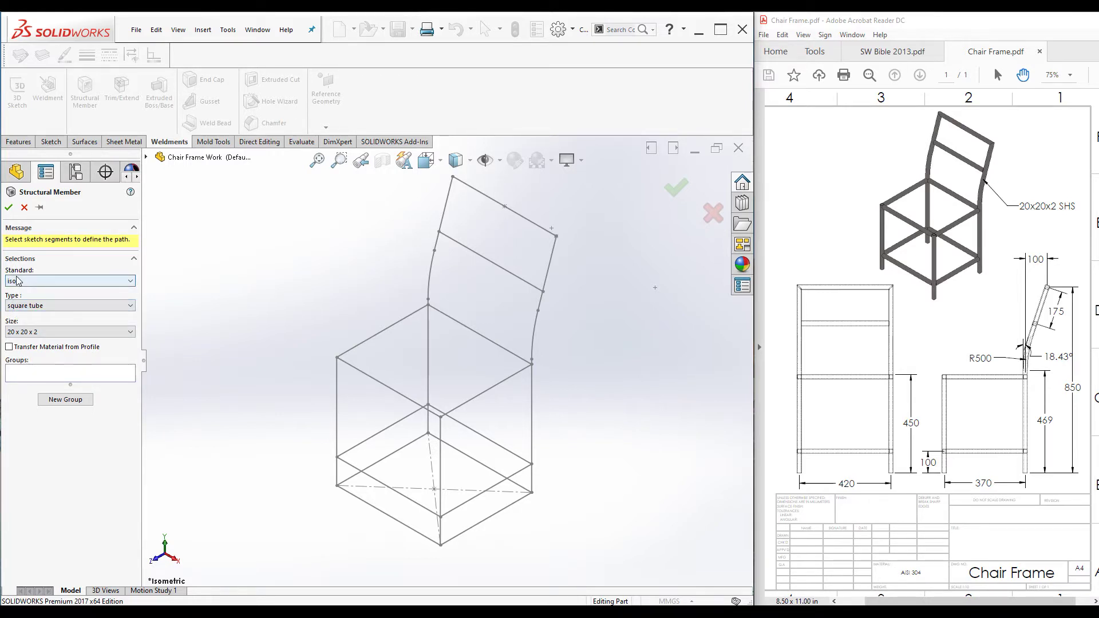
click(53, 282)
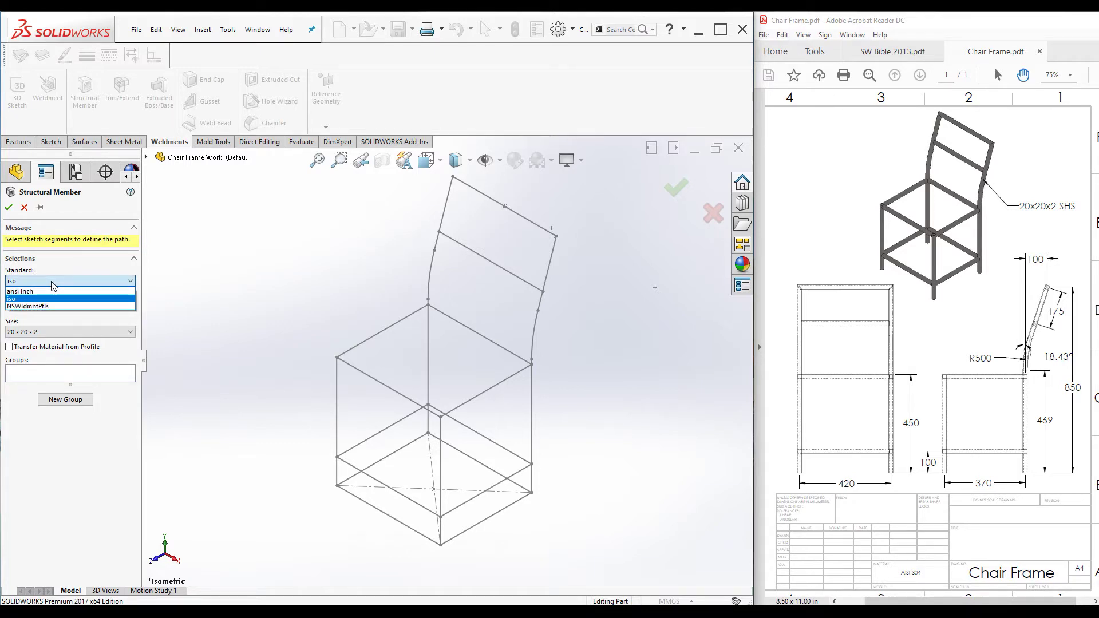
click(54, 298)
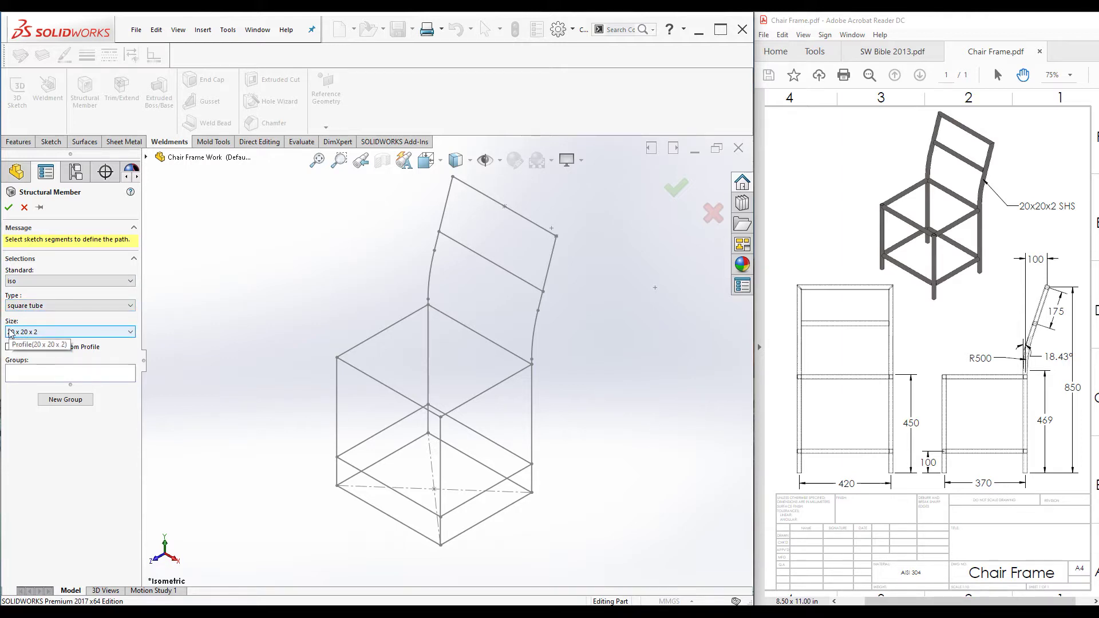
click(38, 281)
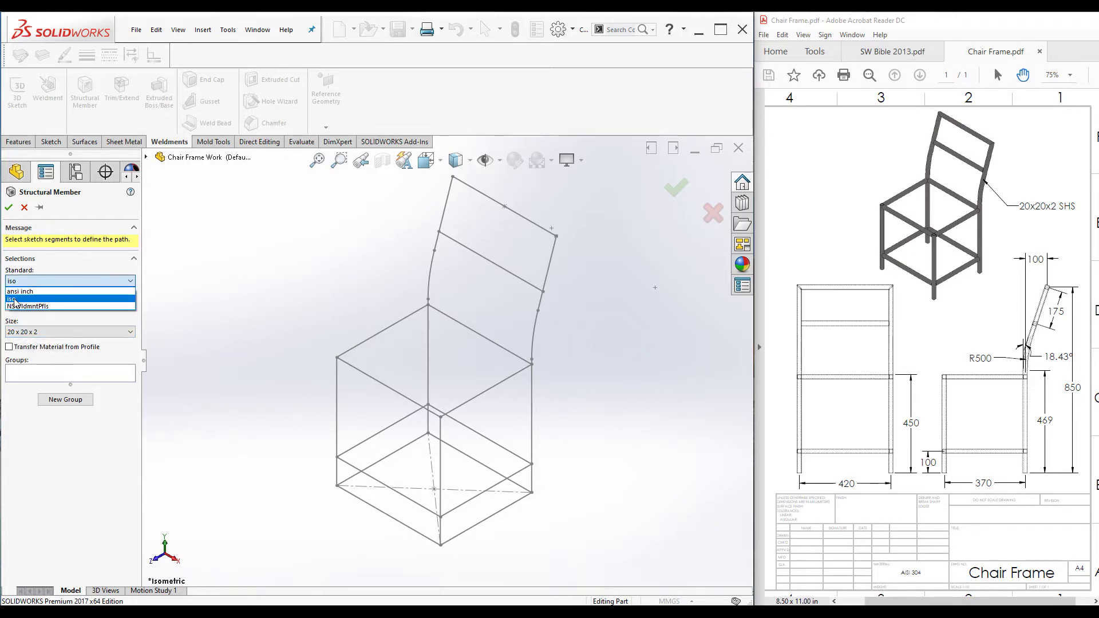
click(17, 299)
click(54, 306)
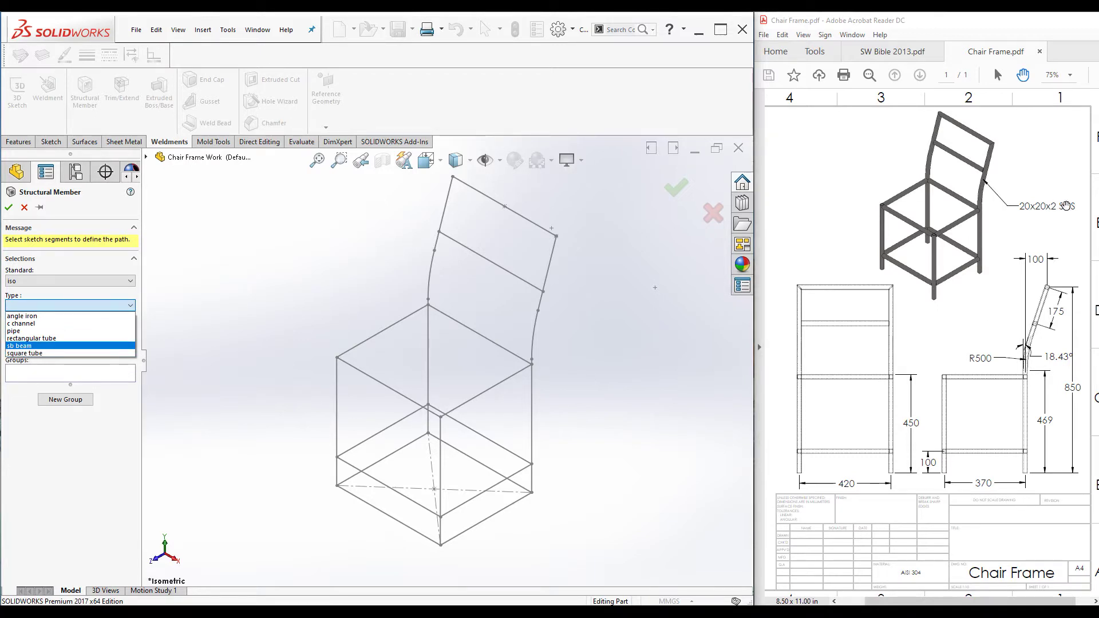
click(19, 354)
click(25, 335)
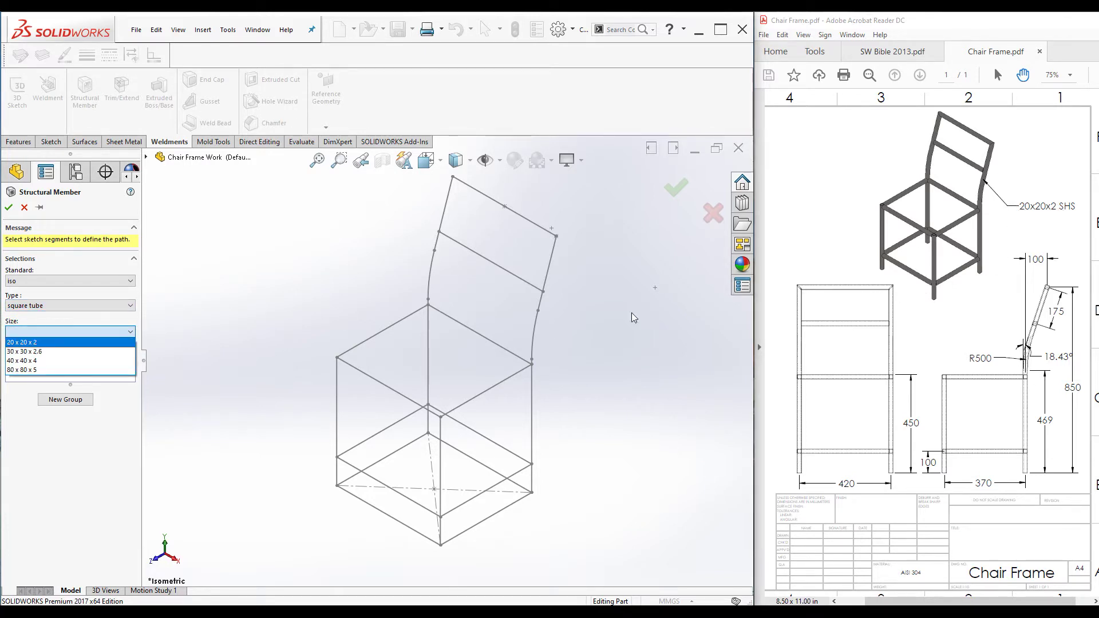
click(48, 342)
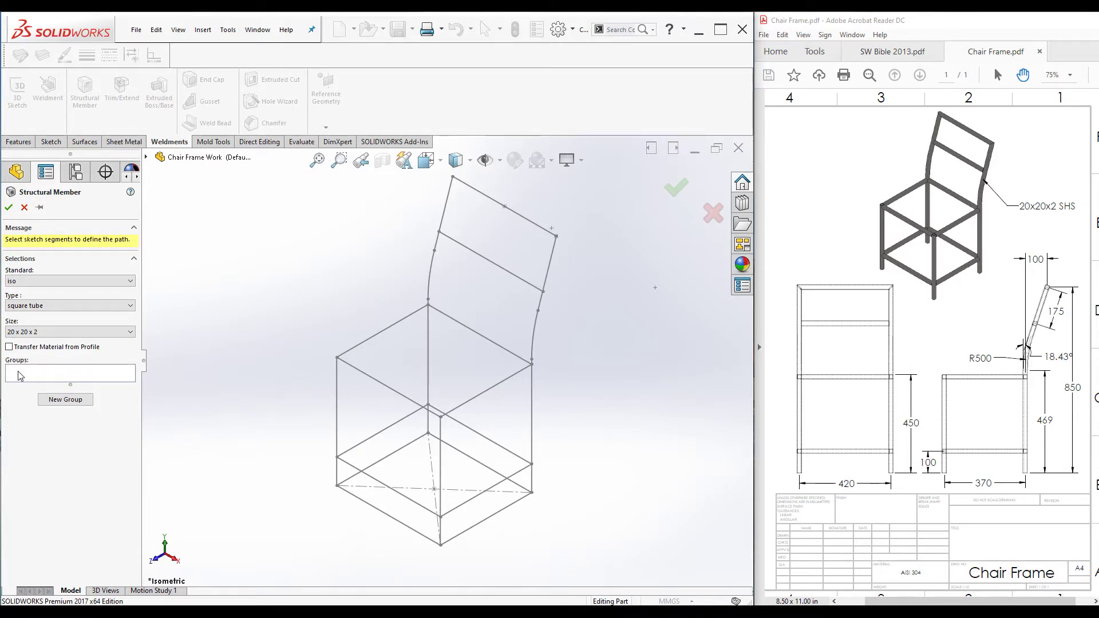
click(336, 396)
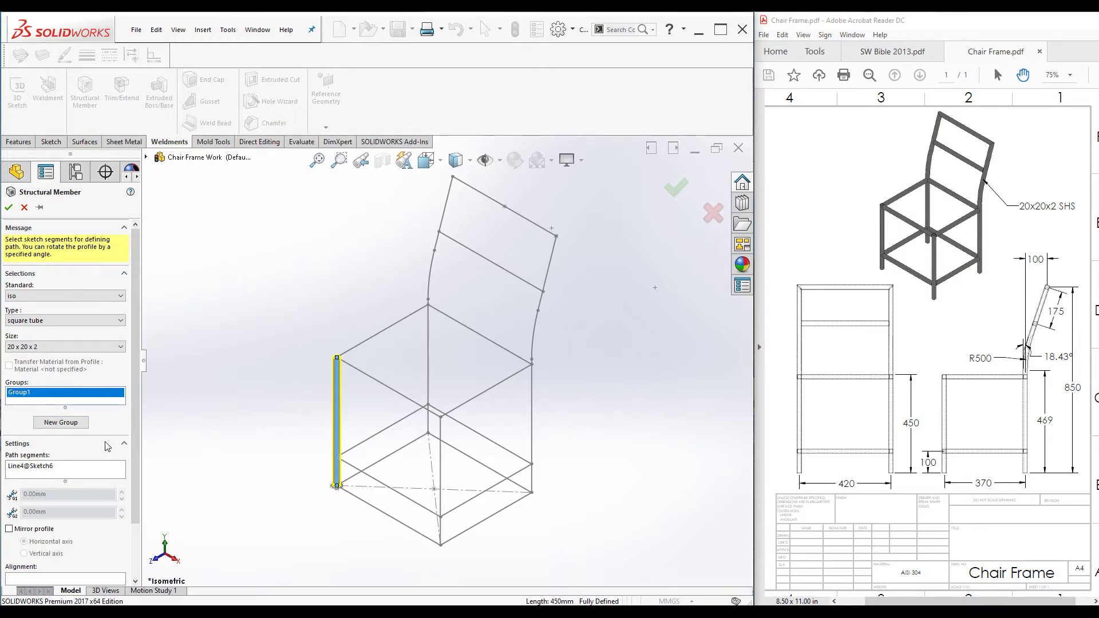
Add the second front leg line, Line5@Sketch5, to Group1 for 900 mm total path.
scroll(126, 436, down, 1)
scroll(135, 498, down, 3)
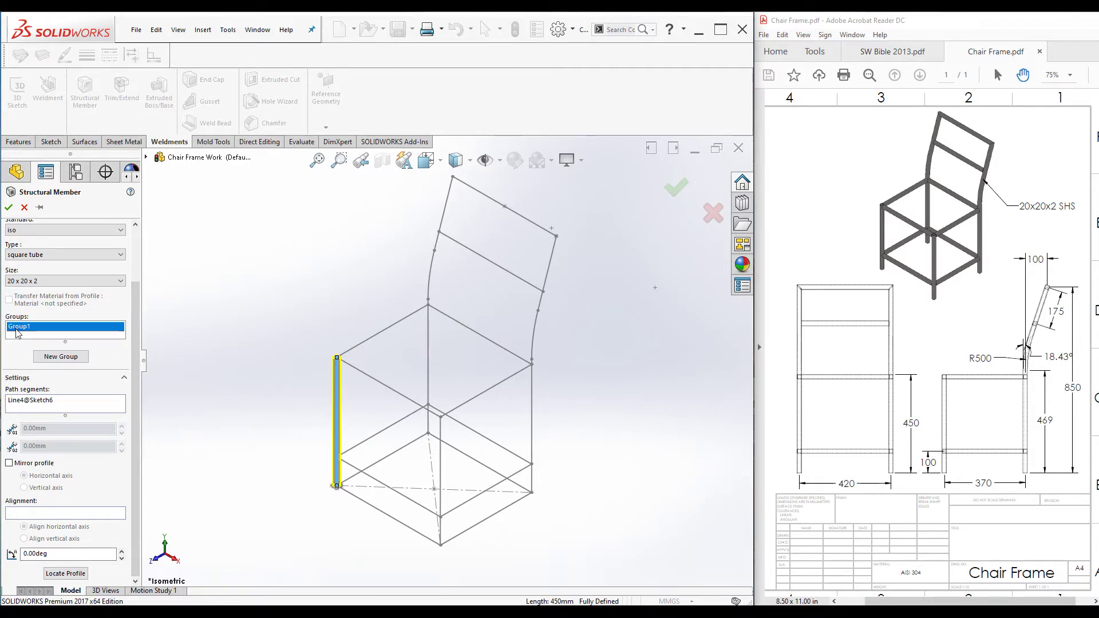
click(441, 471)
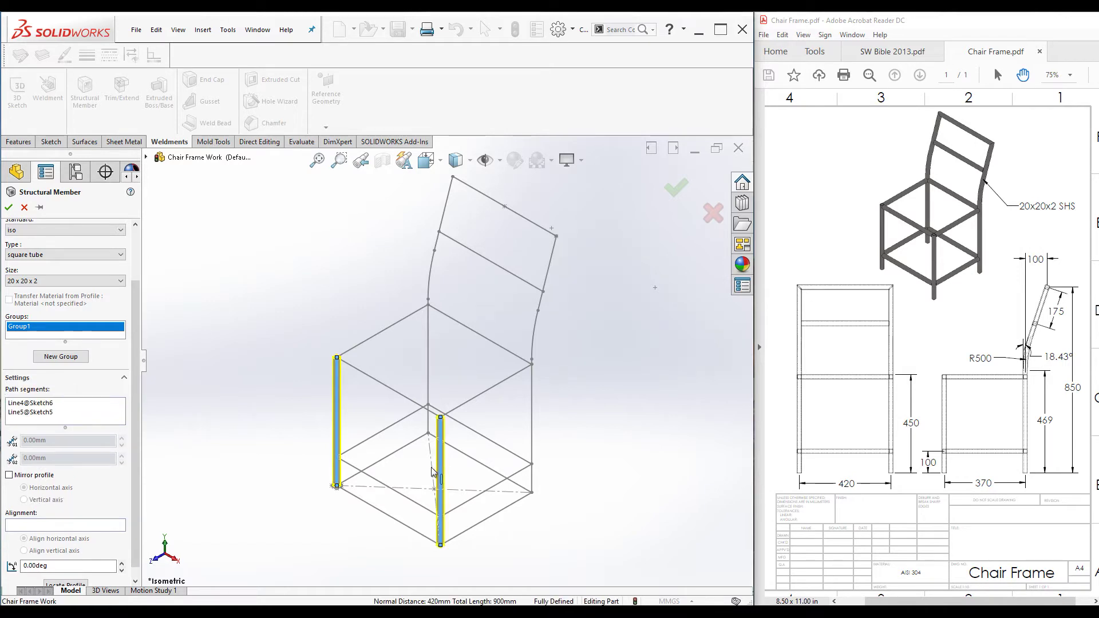
Create Group2 from the seven back-leg and backrest segments, totalling 3049.67 mm.
click(61, 357)
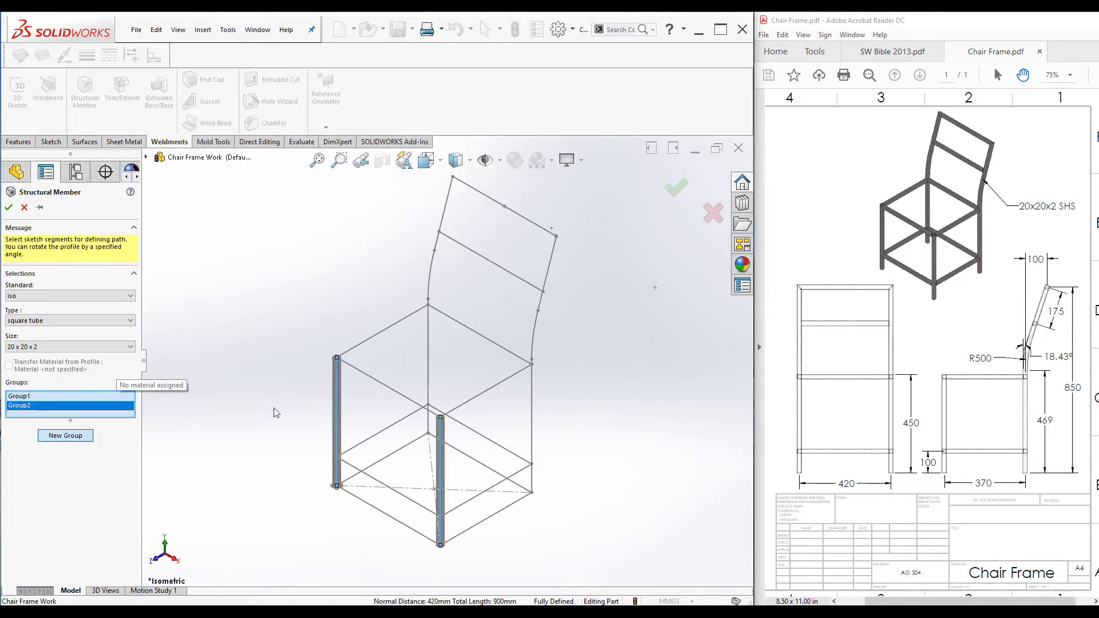
click(430, 358)
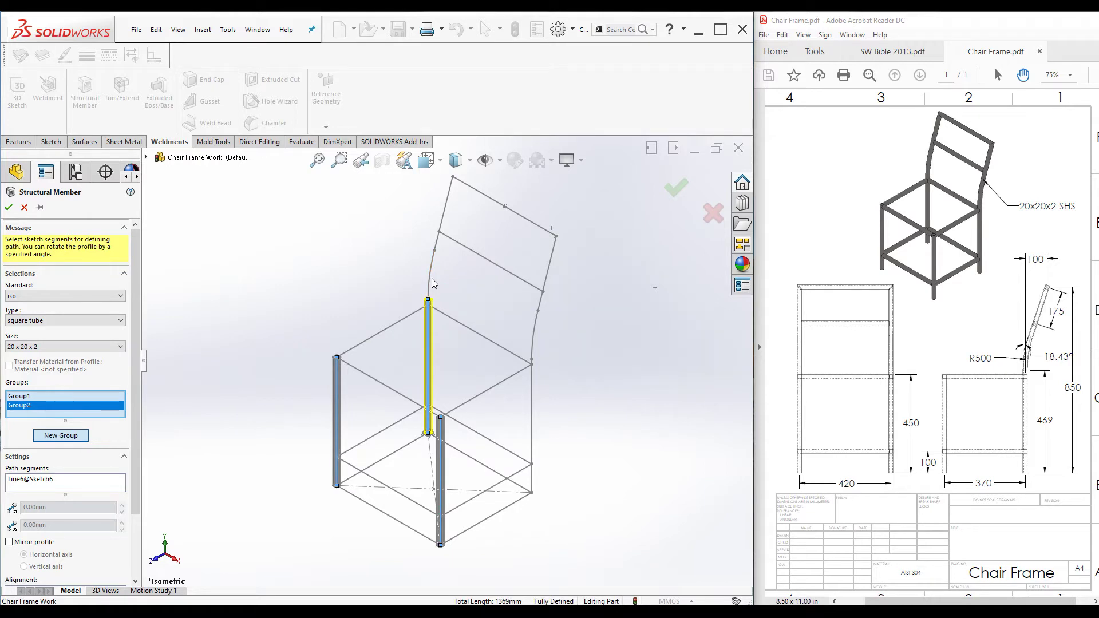
click(431, 274)
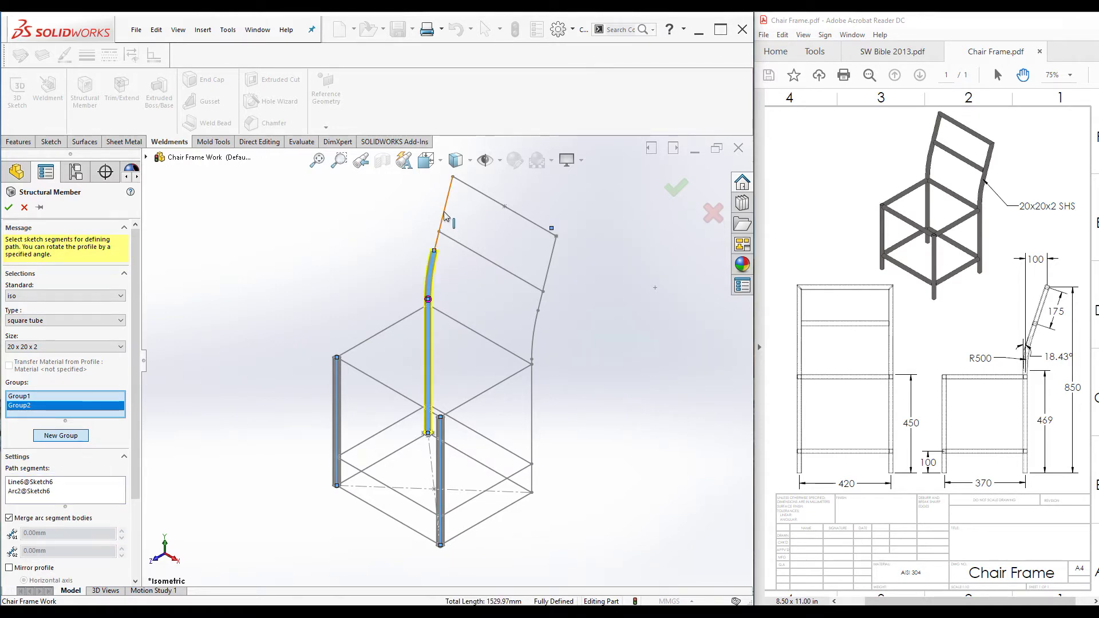
click(447, 213)
click(494, 198)
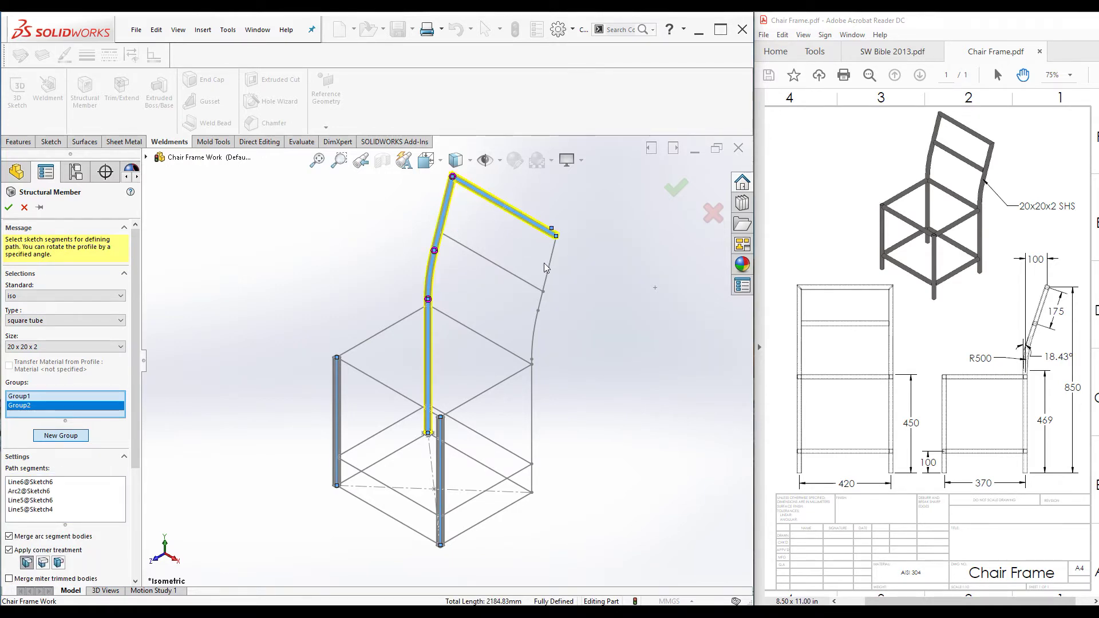
click(548, 269)
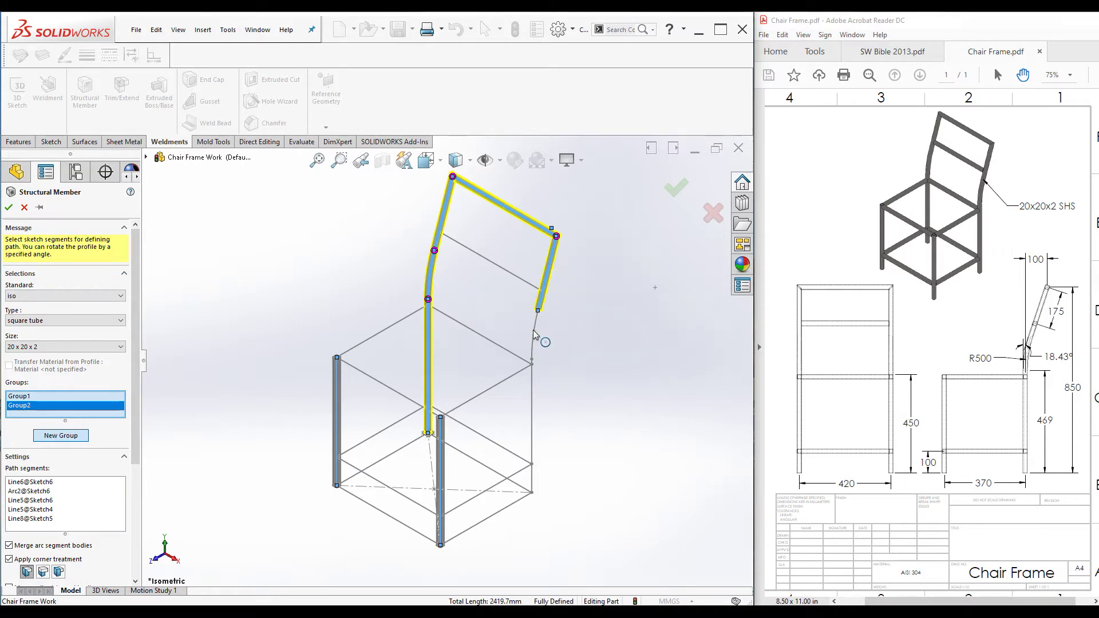
click(532, 339)
click(533, 394)
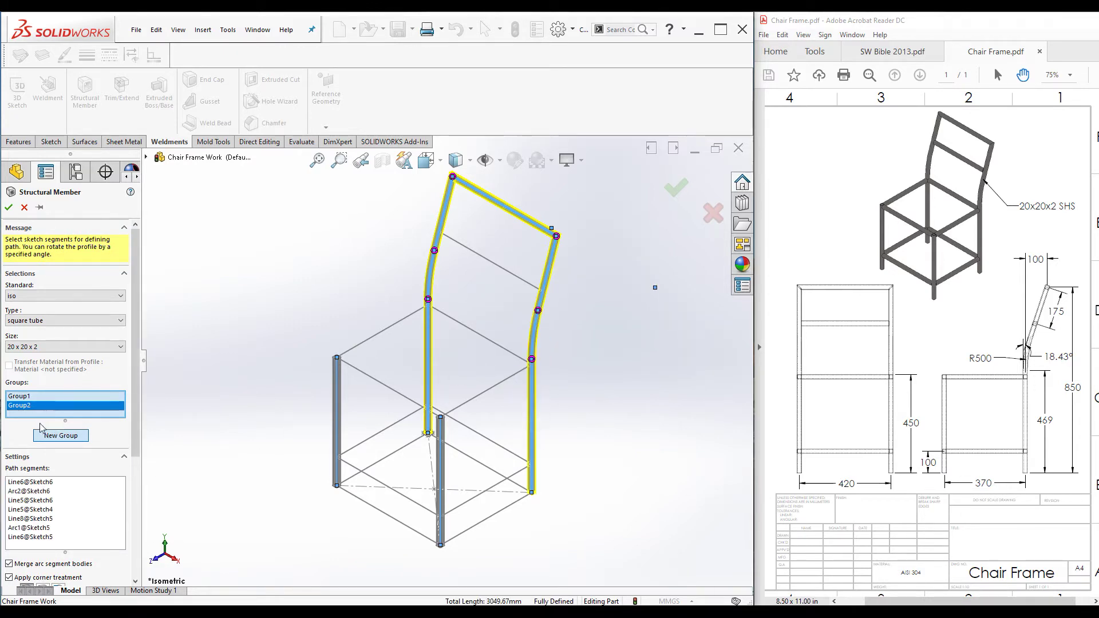
scroll(139, 404, down, 1)
scroll(139, 404, down, 1)
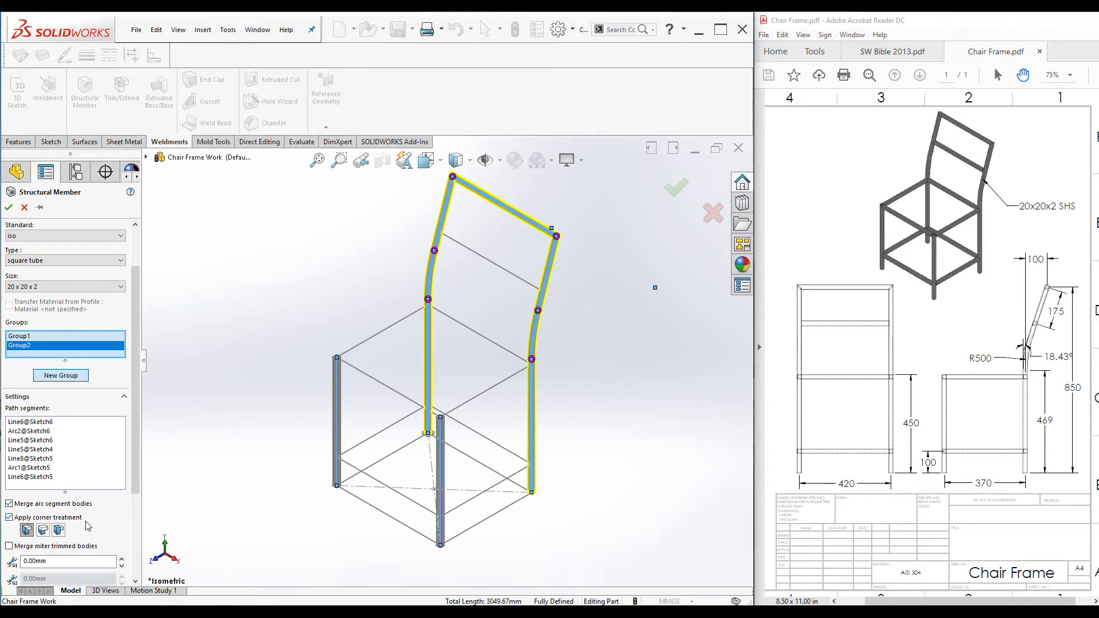
Use mitered joints at the backrest corners, then review the front legs group.
scroll(599, 250, down, 4)
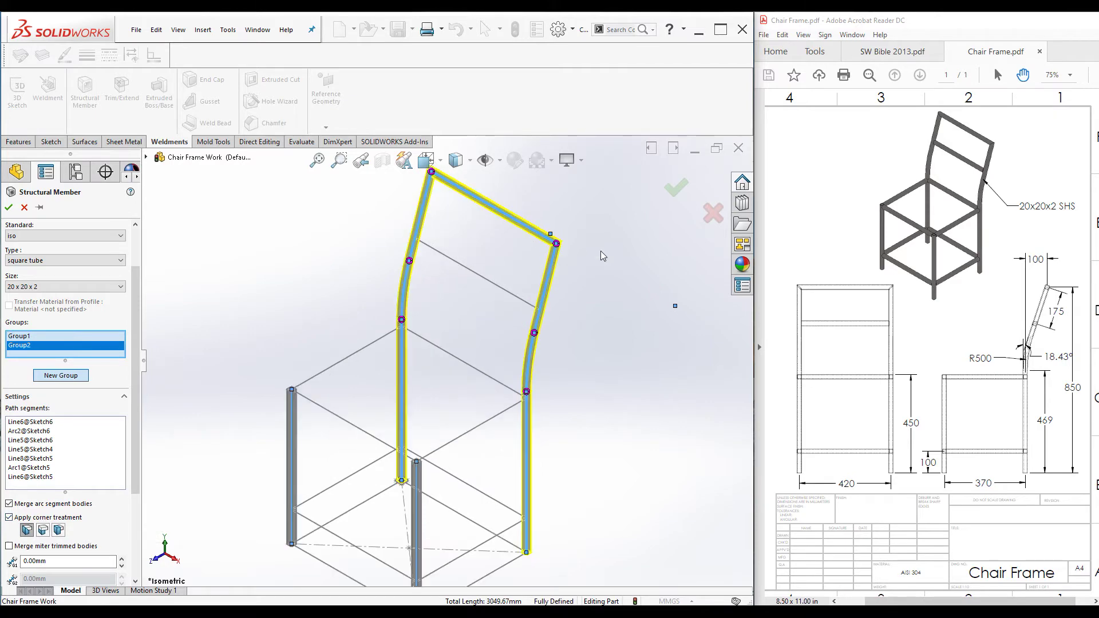
scroll(515, 277, down, 2)
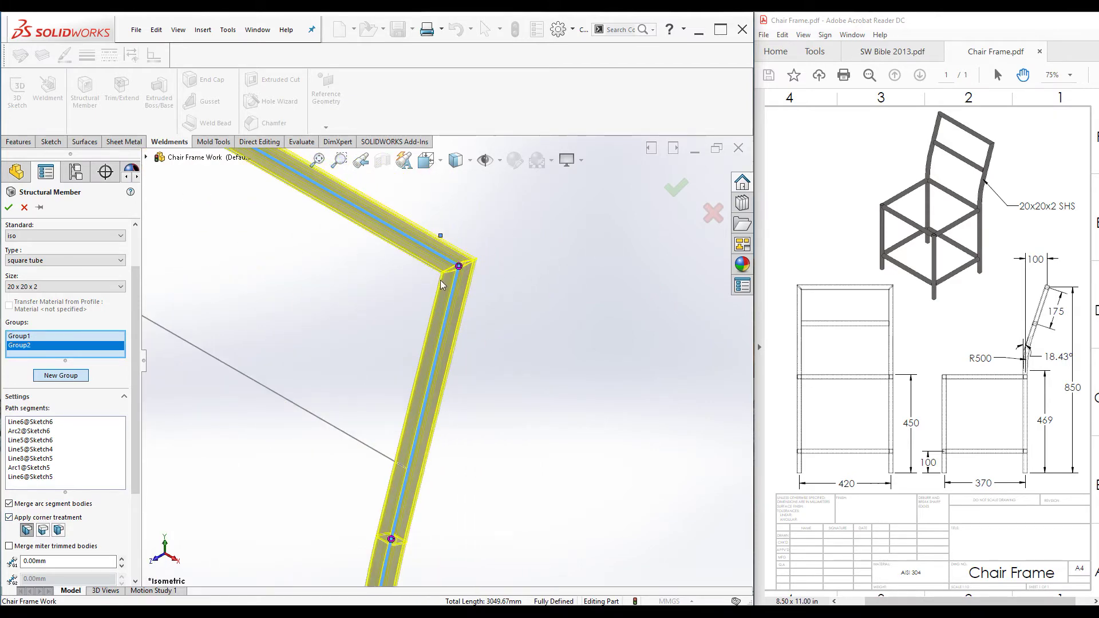
click(43, 530)
click(43, 531)
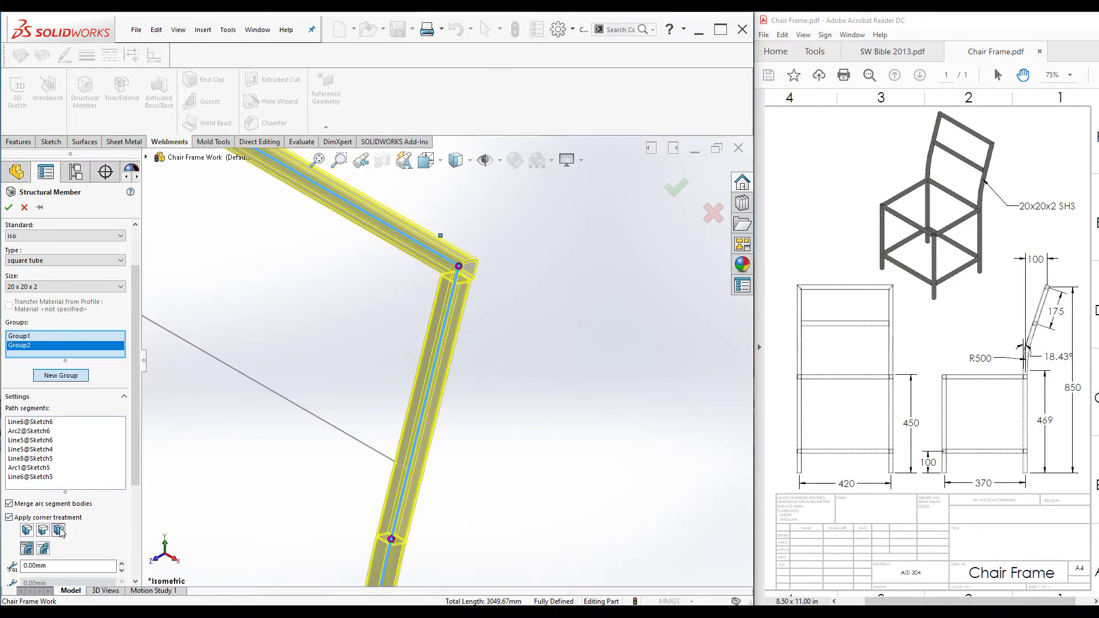
click(27, 530)
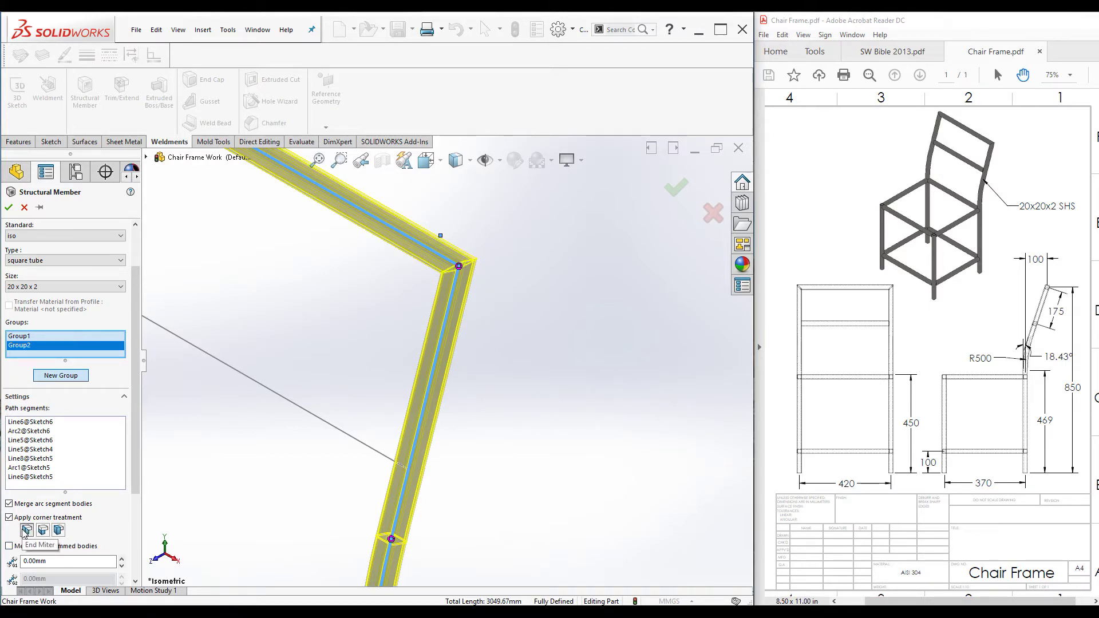
scroll(487, 415, up, 8)
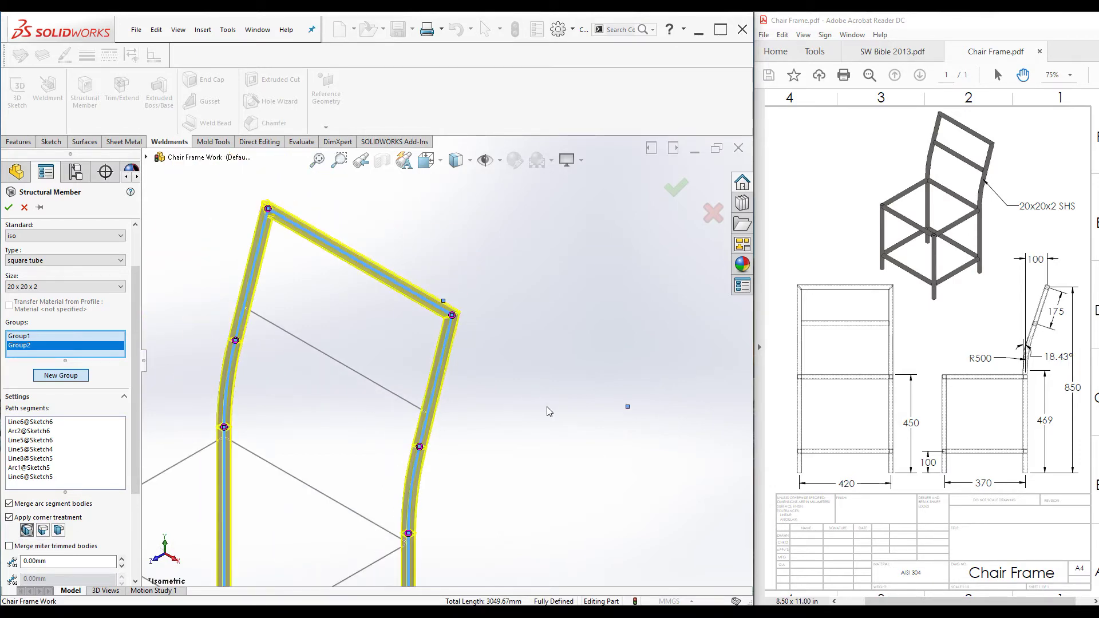
scroll(340, 422, down, 4)
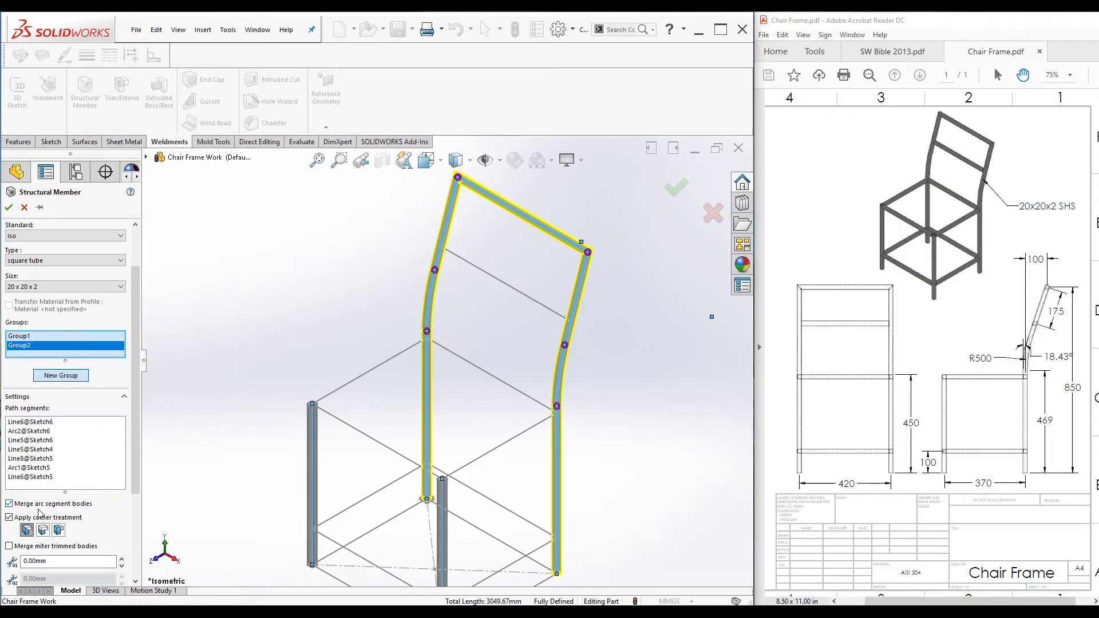
click(20, 337)
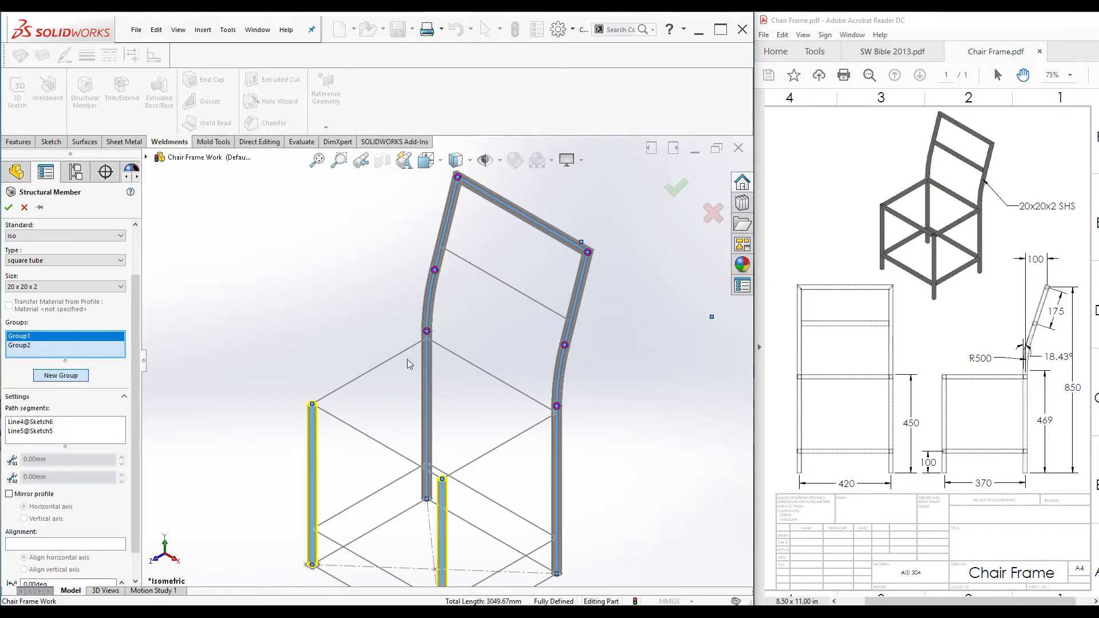
scroll(509, 263, down, 2)
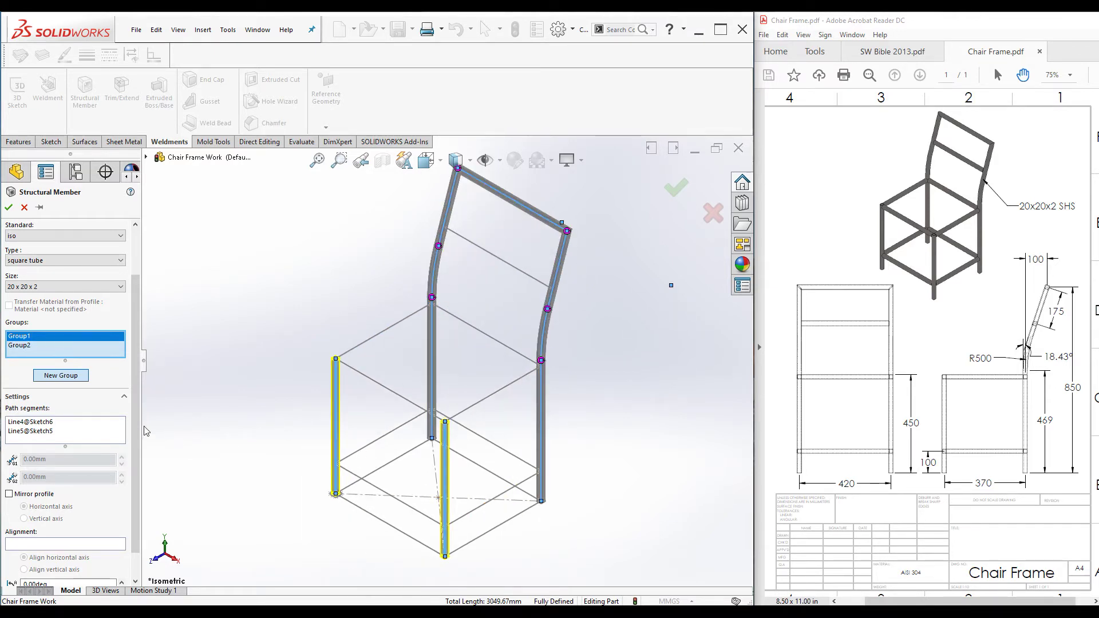
Add Group3 from the four lower rail lines of Sketch2.
click(51, 377)
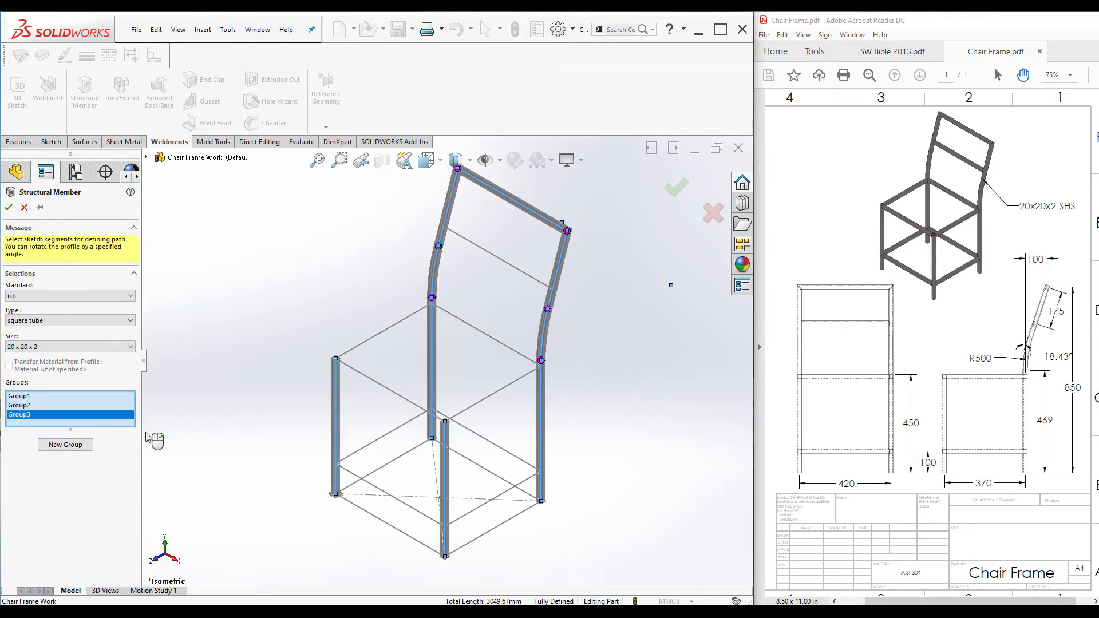
click(354, 474)
click(357, 452)
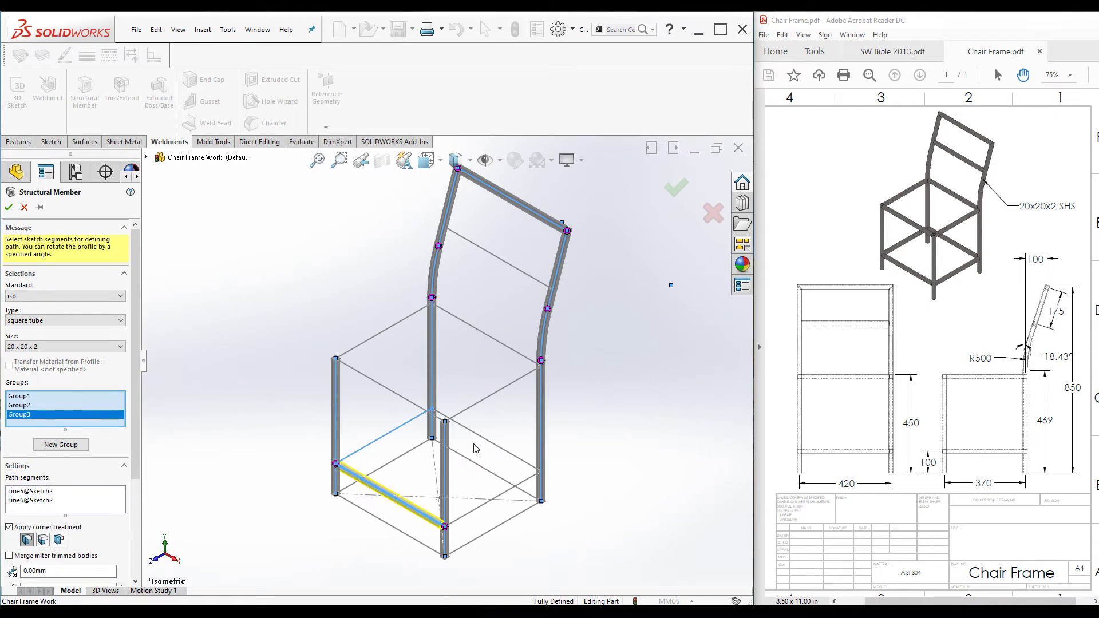
click(479, 438)
click(487, 505)
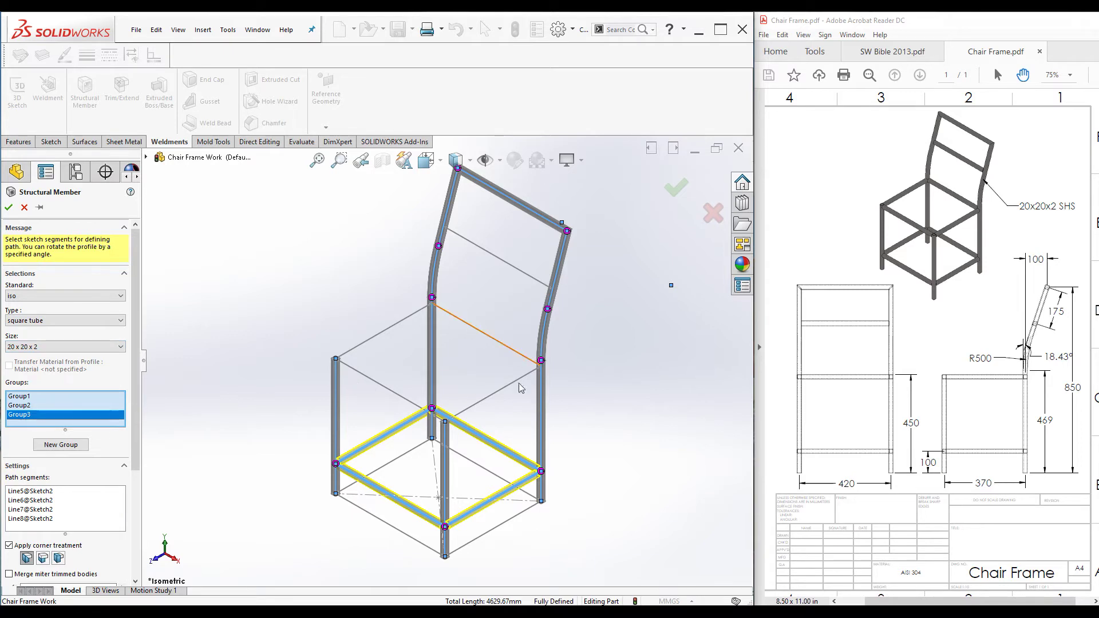
Add Group4 from the four Sketch3 seat frame sides and Group5 along Line1@3DSketch1.
click(58, 446)
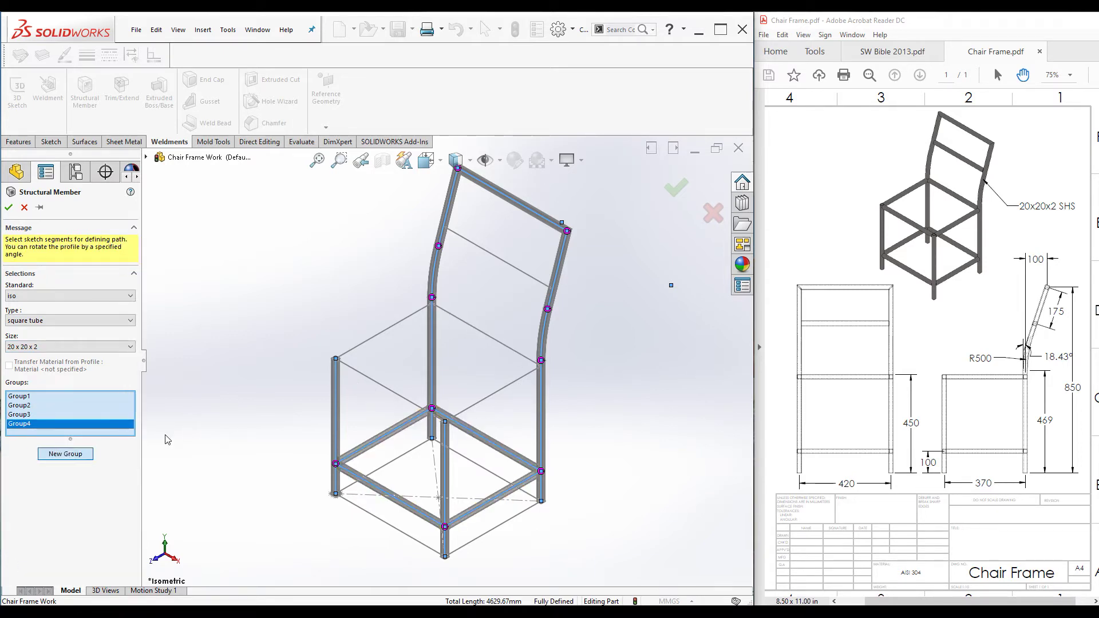
click(366, 377)
click(362, 347)
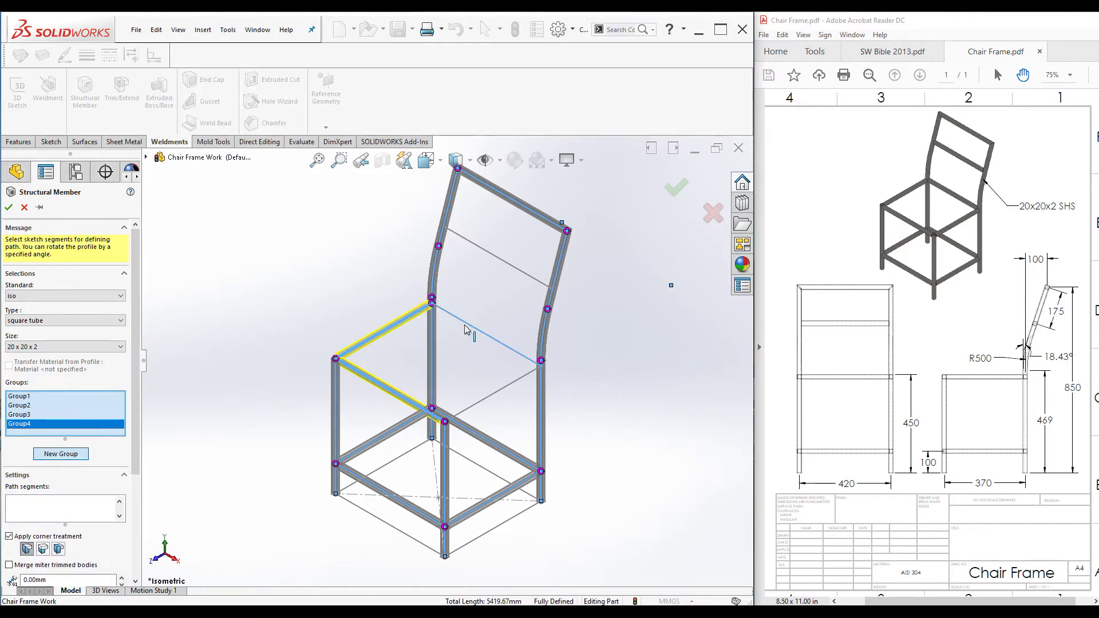
click(464, 329)
click(496, 391)
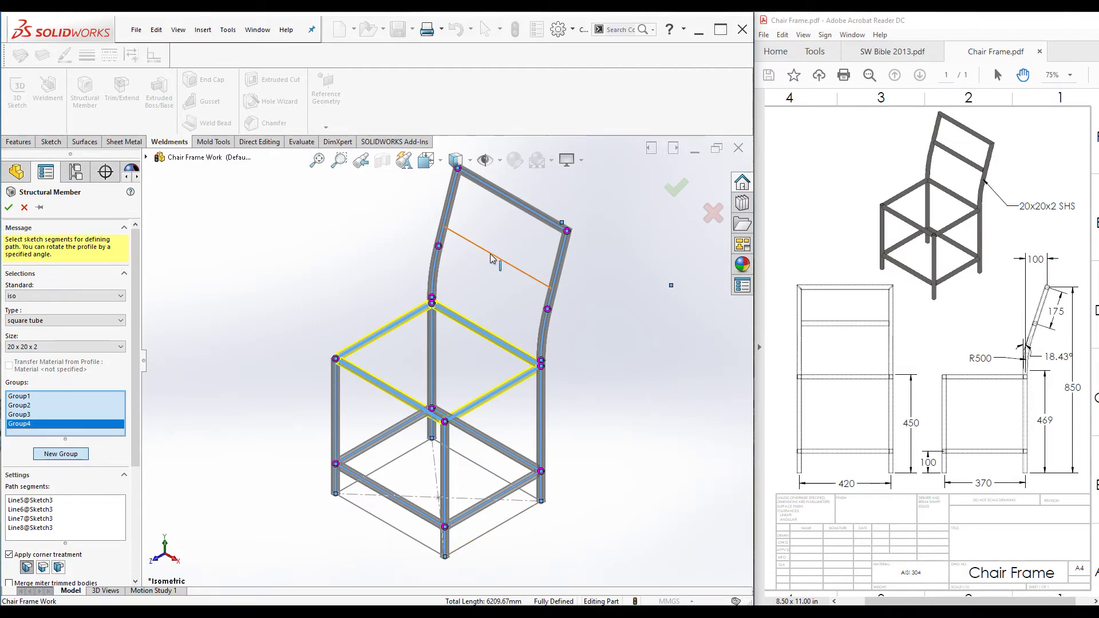
click(66, 454)
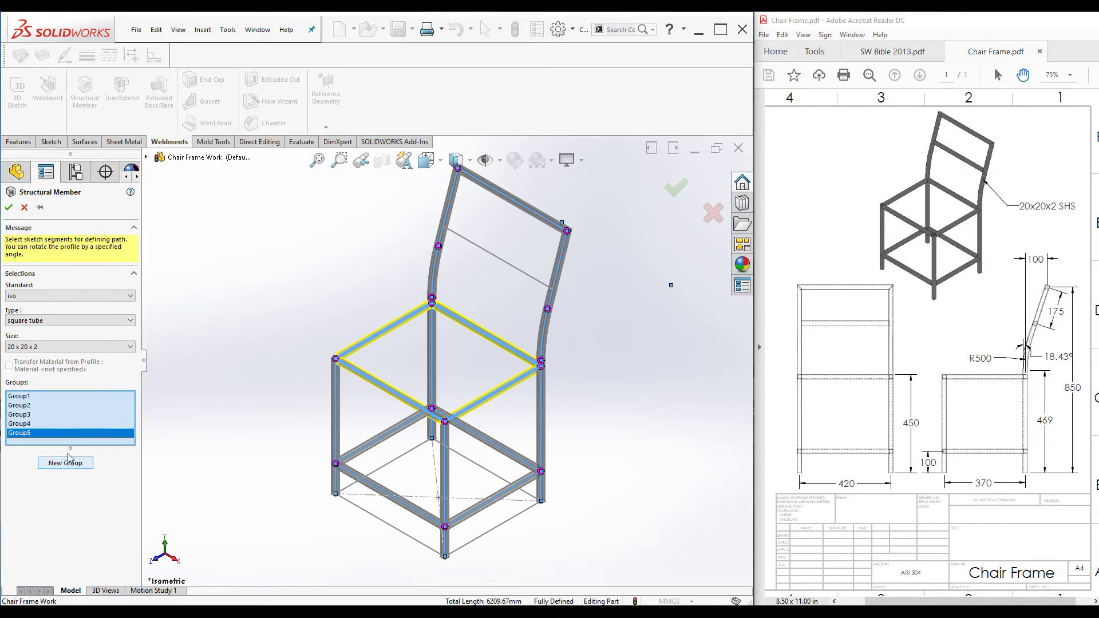
click(496, 259)
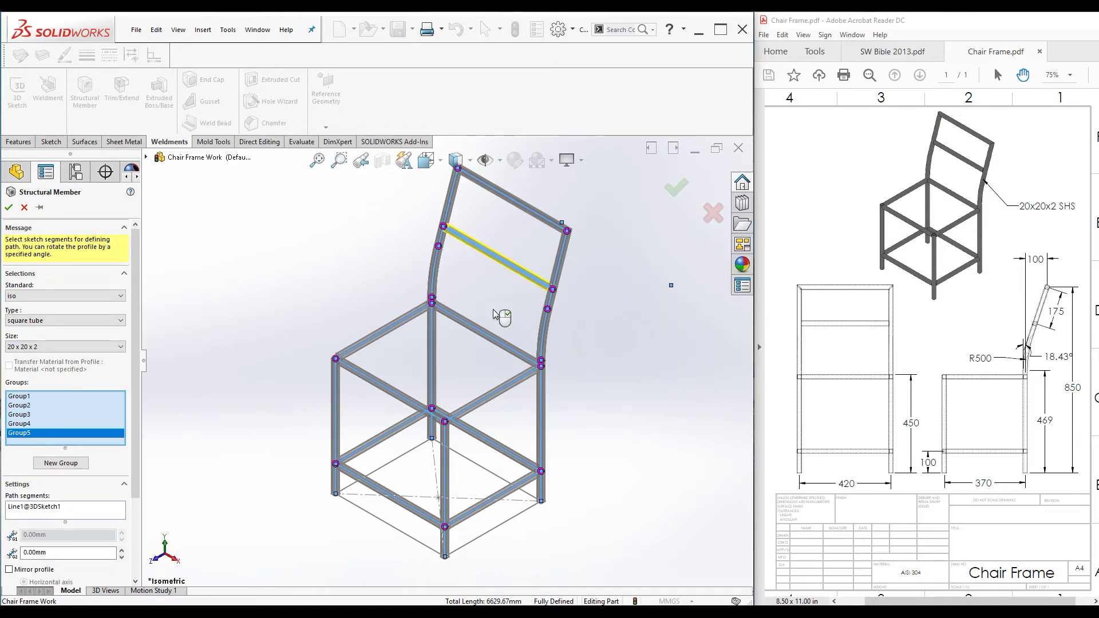
Pin the panel, apply the tube members, inspect the joints and accept the feature.
click(39, 208)
key(Return)
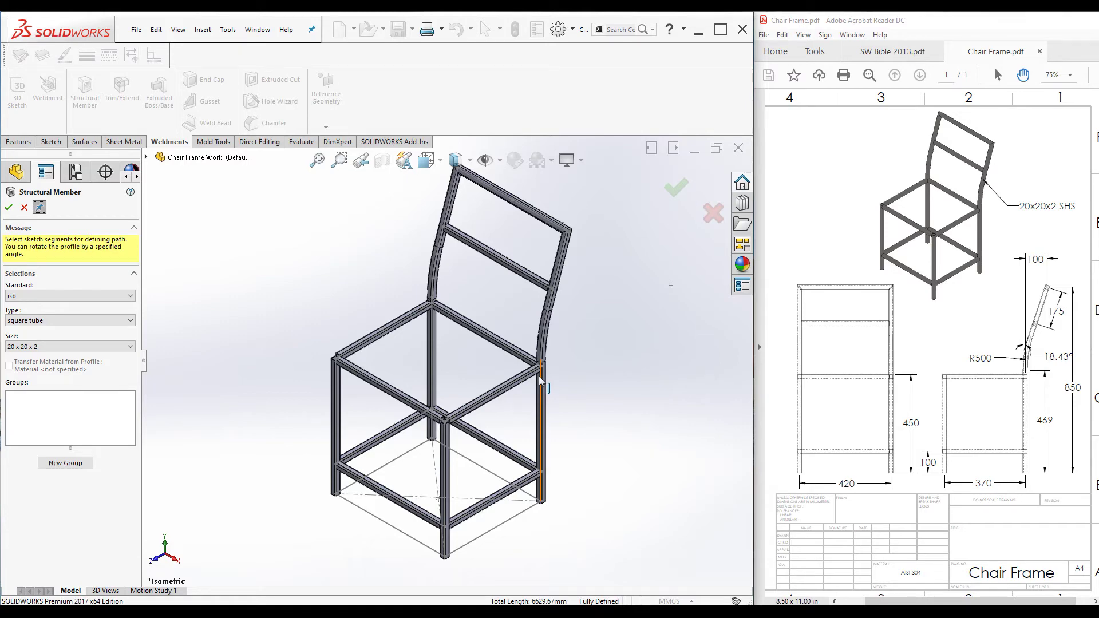
scroll(445, 411, down, 4)
scroll(445, 411, down, 2)
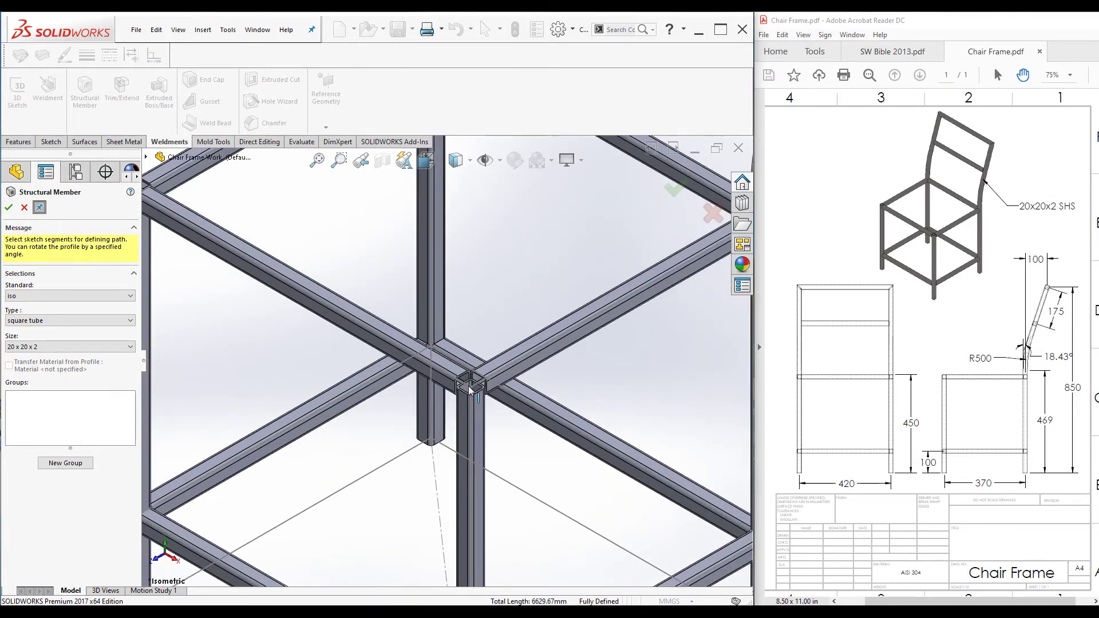
scroll(457, 395, down, 2)
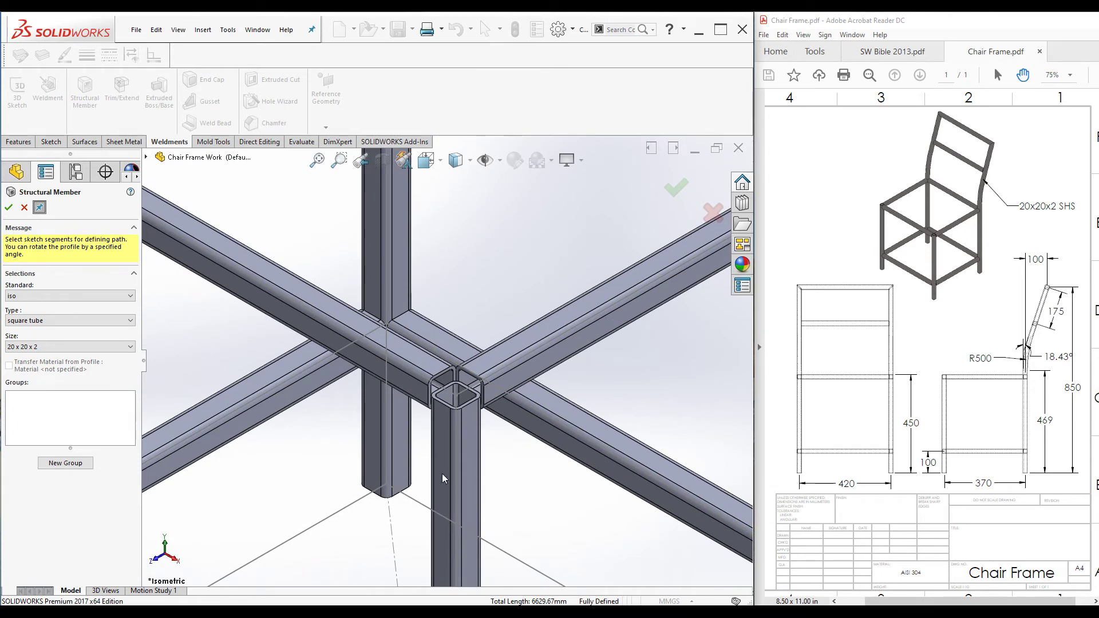
scroll(450, 482, up, 6)
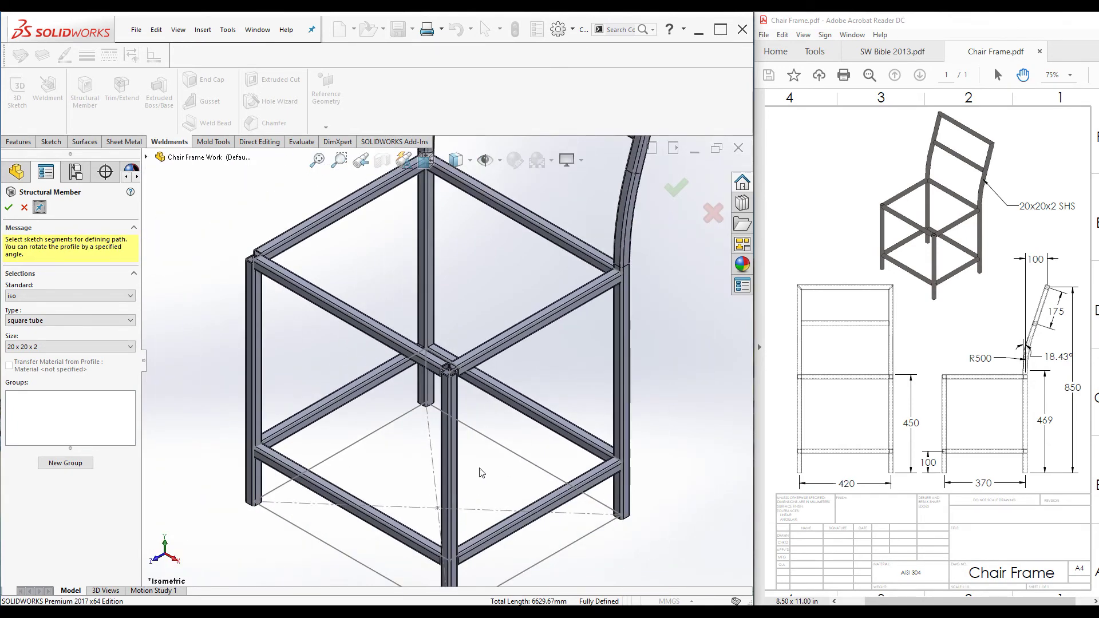
scroll(432, 382, down, 5)
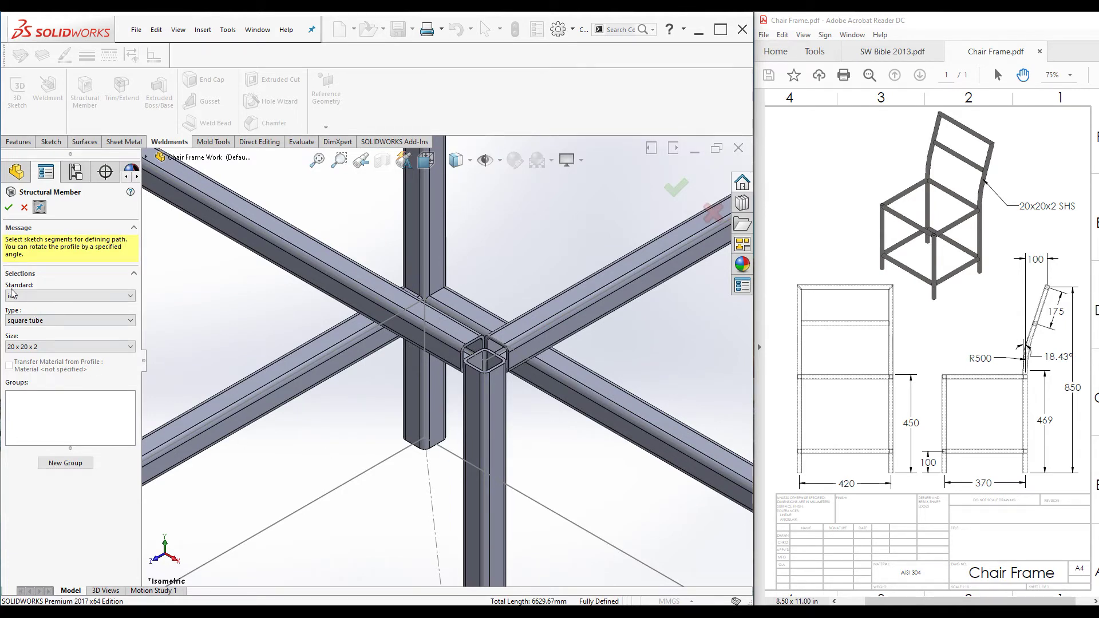
click(8, 208)
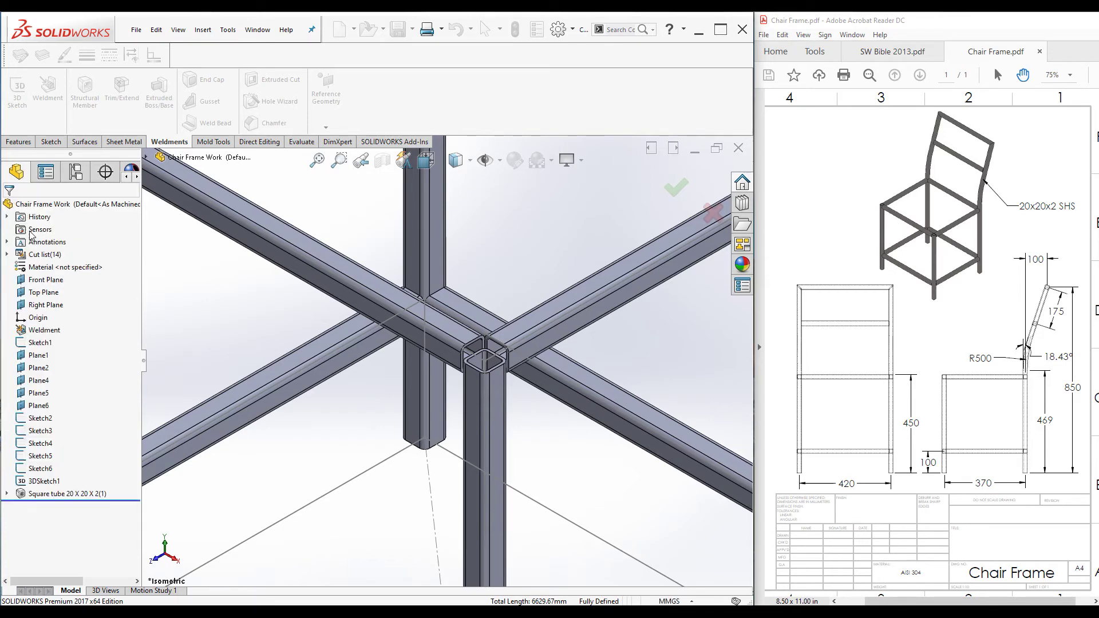
Reopen Square tube 20 X 20 X 2(1) for editing with Edit Feature.
click(21, 496)
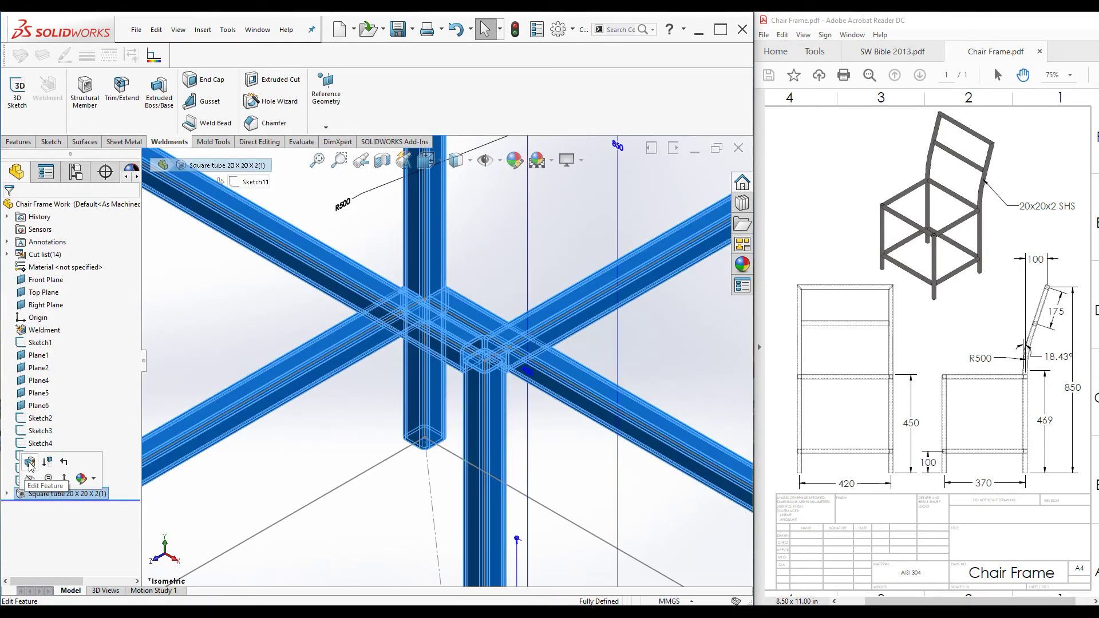
click(30, 463)
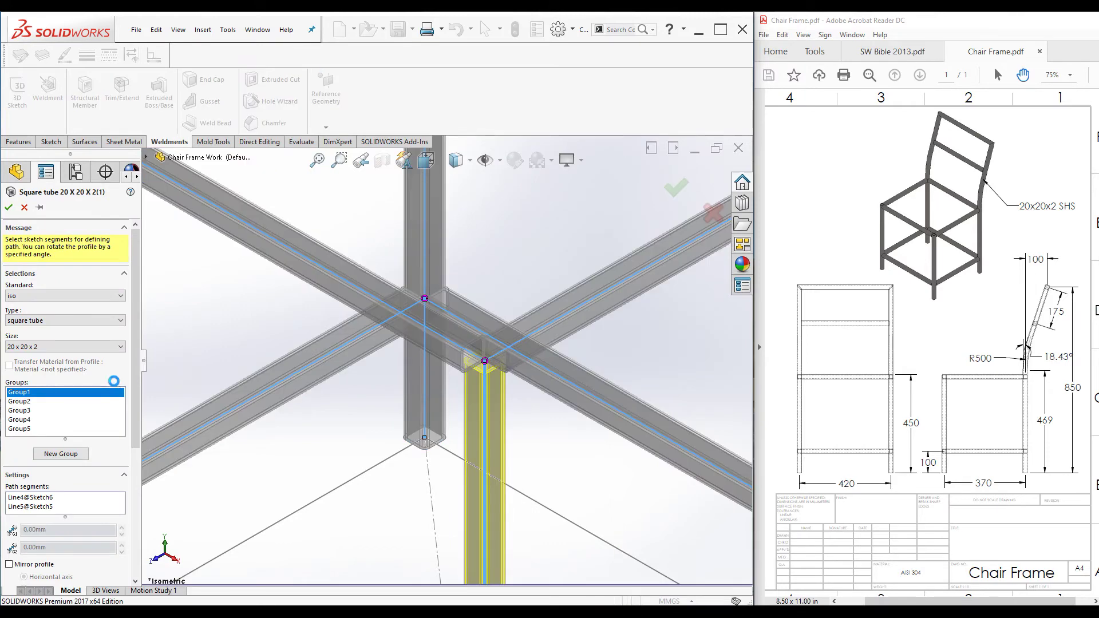
scroll(400, 471, up, 3)
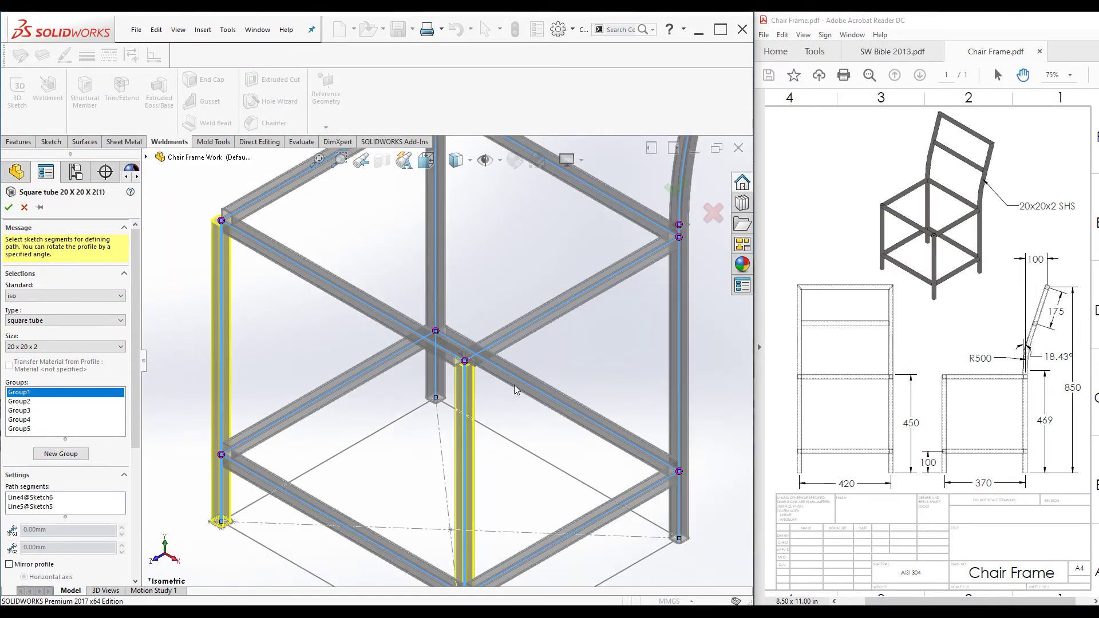
scroll(451, 390, down, 3)
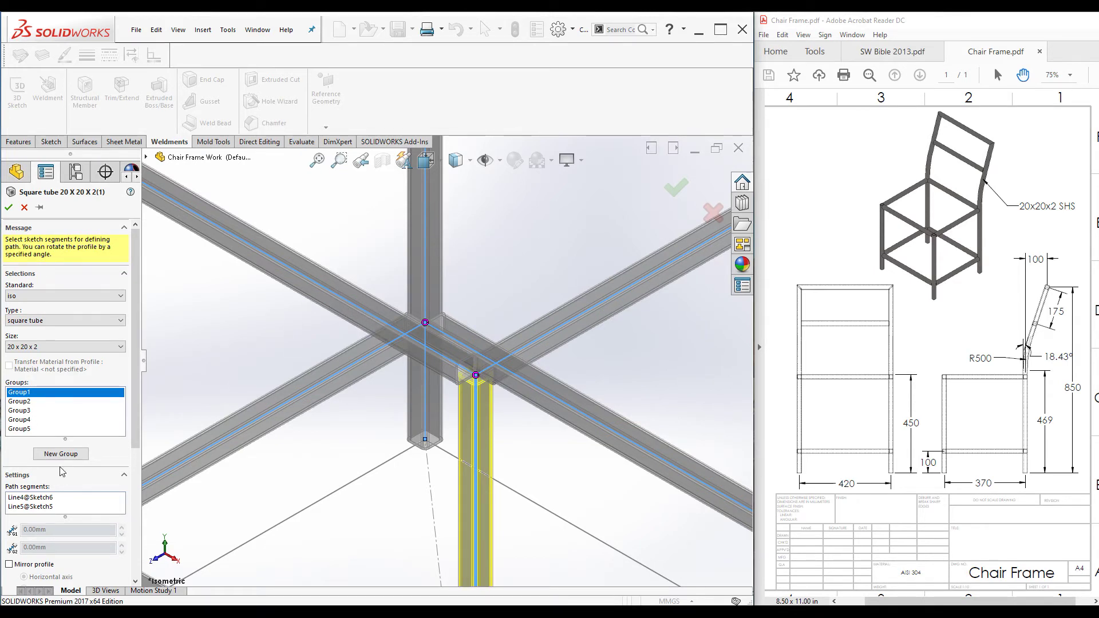
scroll(62, 471, down, 5)
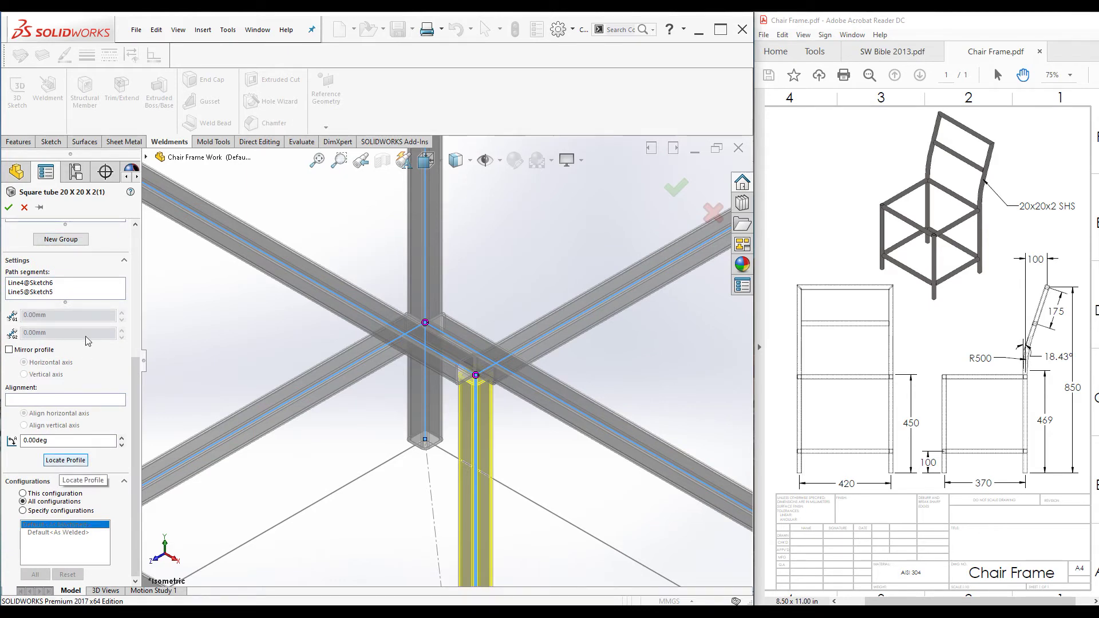
scroll(88, 341, up, 5)
Step through Group2, Group3 and Group4, then start Locate Profile for the seat frame.
click(20, 401)
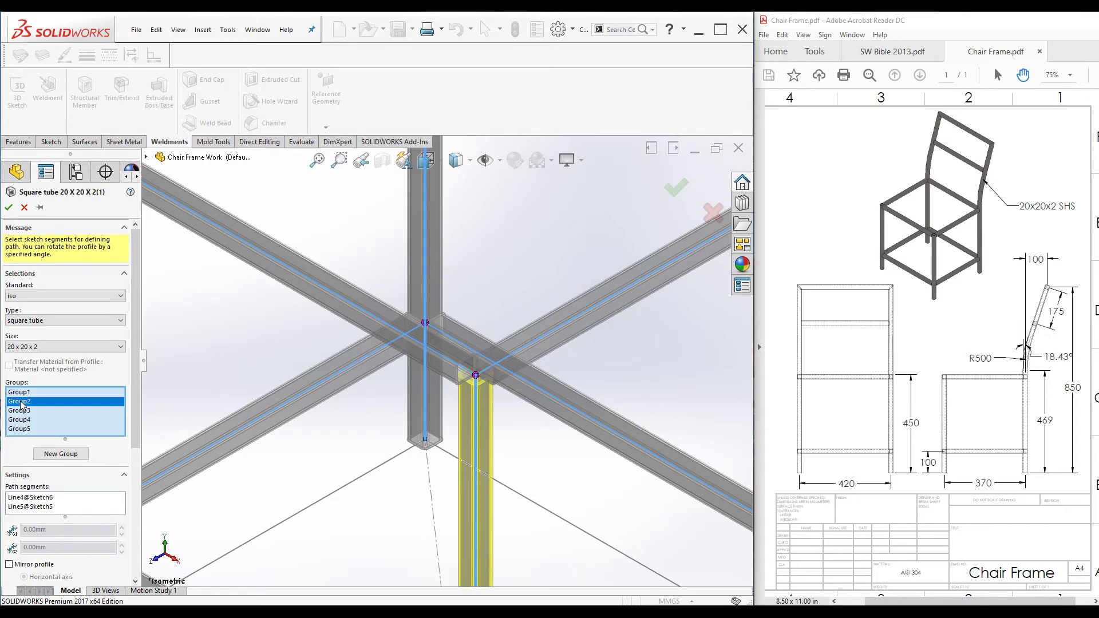
scroll(385, 486, up, 4)
scroll(364, 478, up, 3)
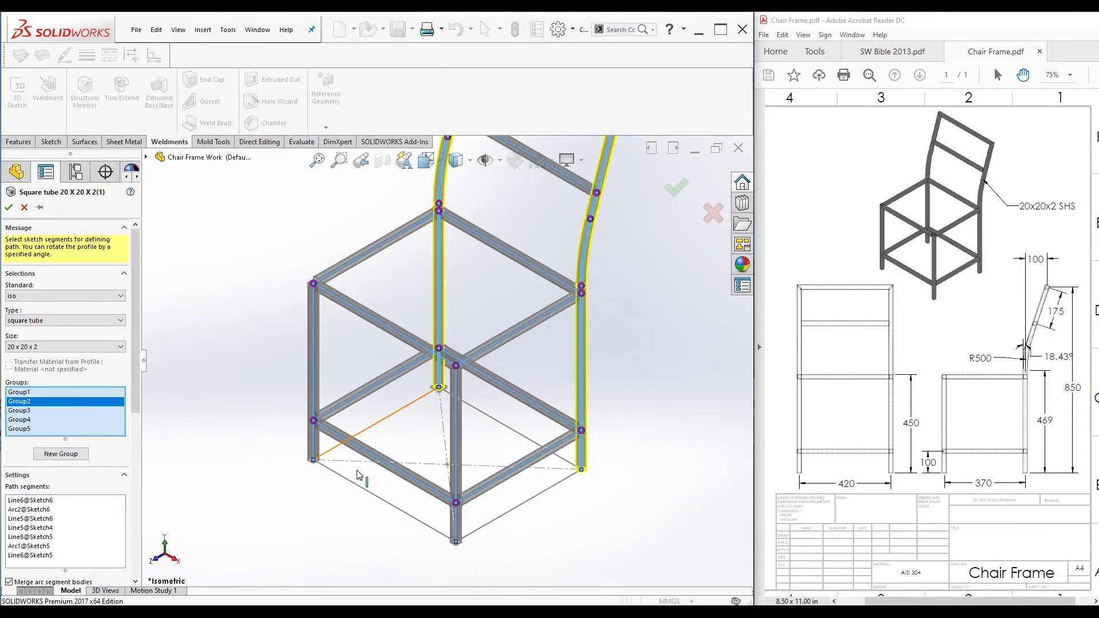
scroll(424, 387, up, 2)
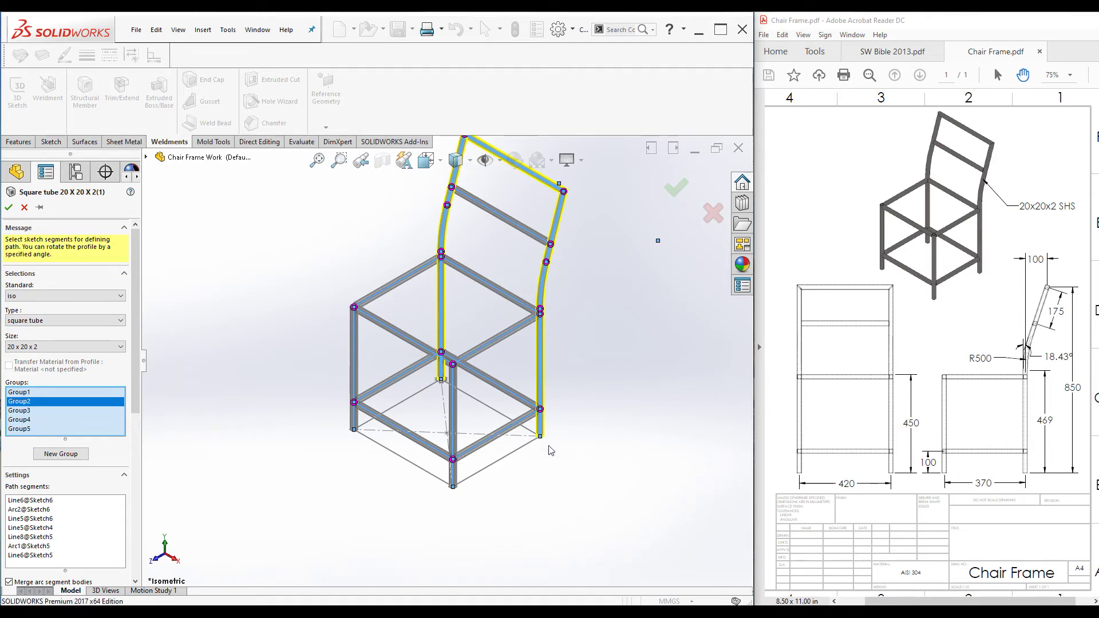
scroll(442, 293, down, 2)
click(20, 411)
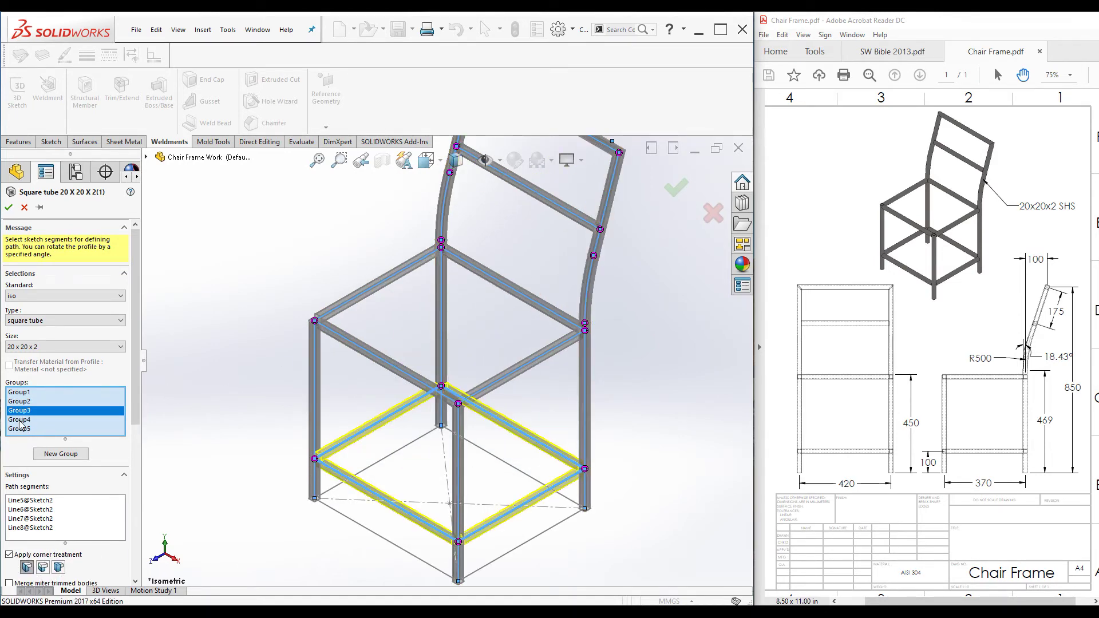
click(19, 421)
scroll(498, 370, down, 2)
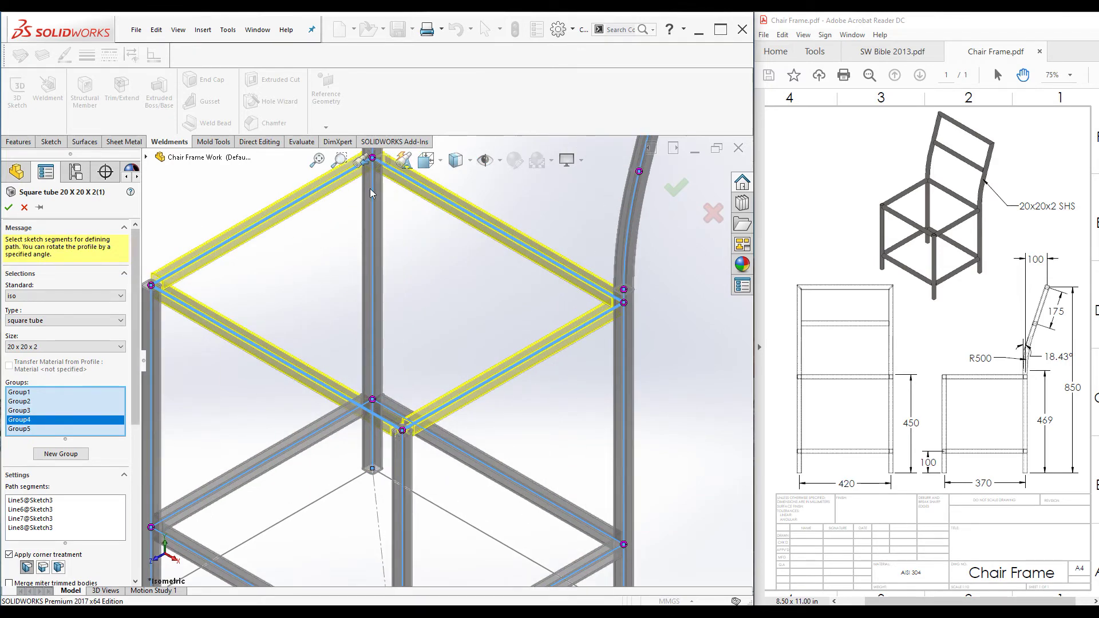
scroll(113, 482, down, 5)
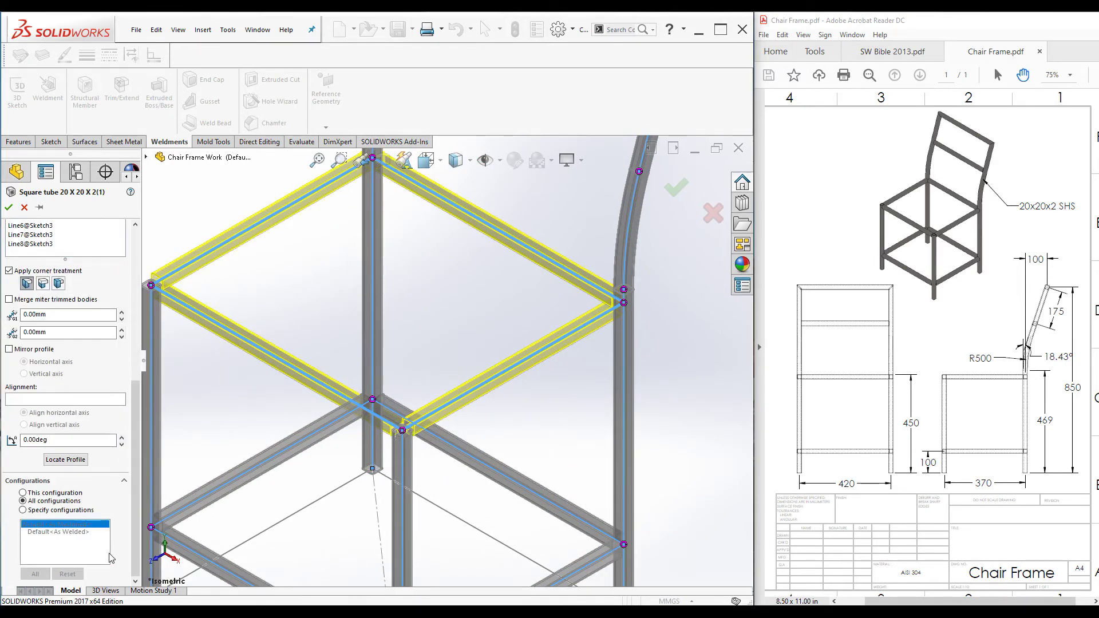
click(51, 459)
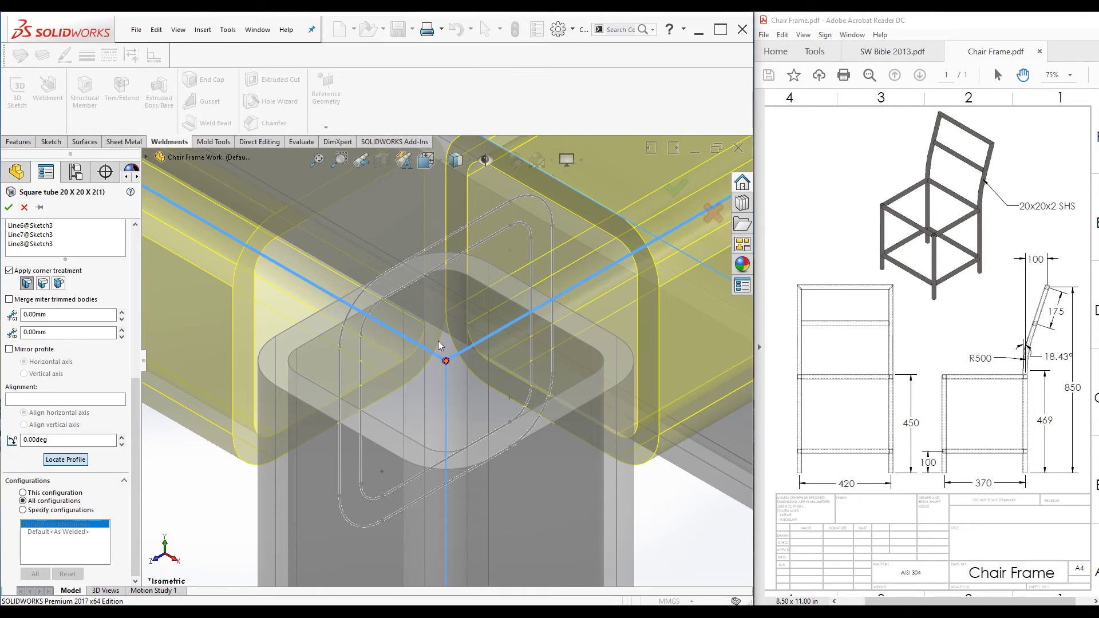
click(446, 238)
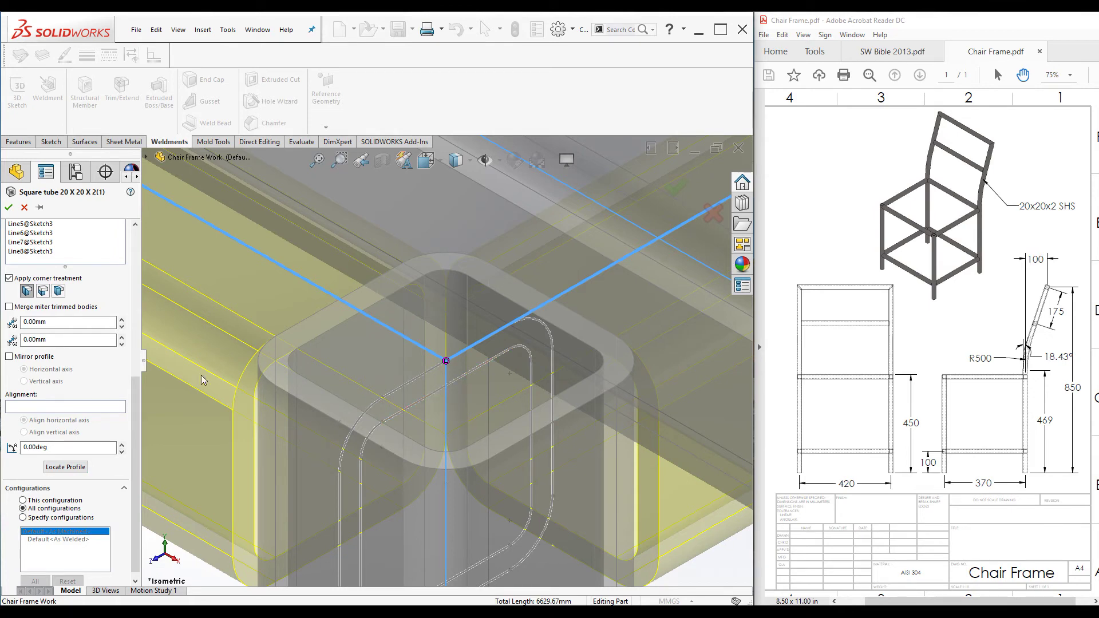
scroll(80, 290, up, 5)
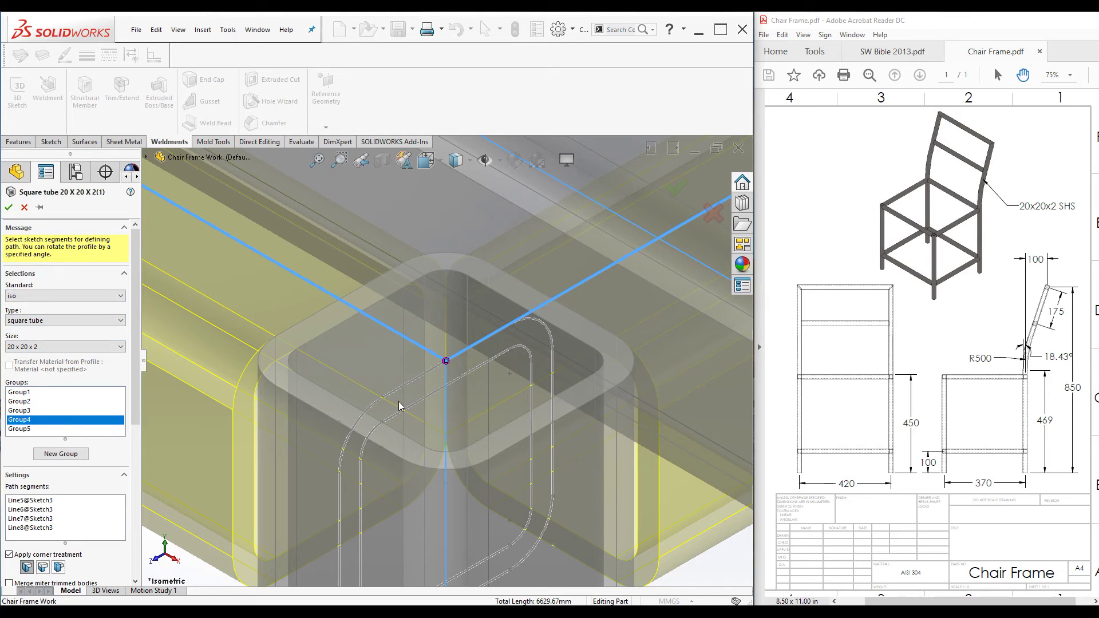
scroll(454, 435, up, 10)
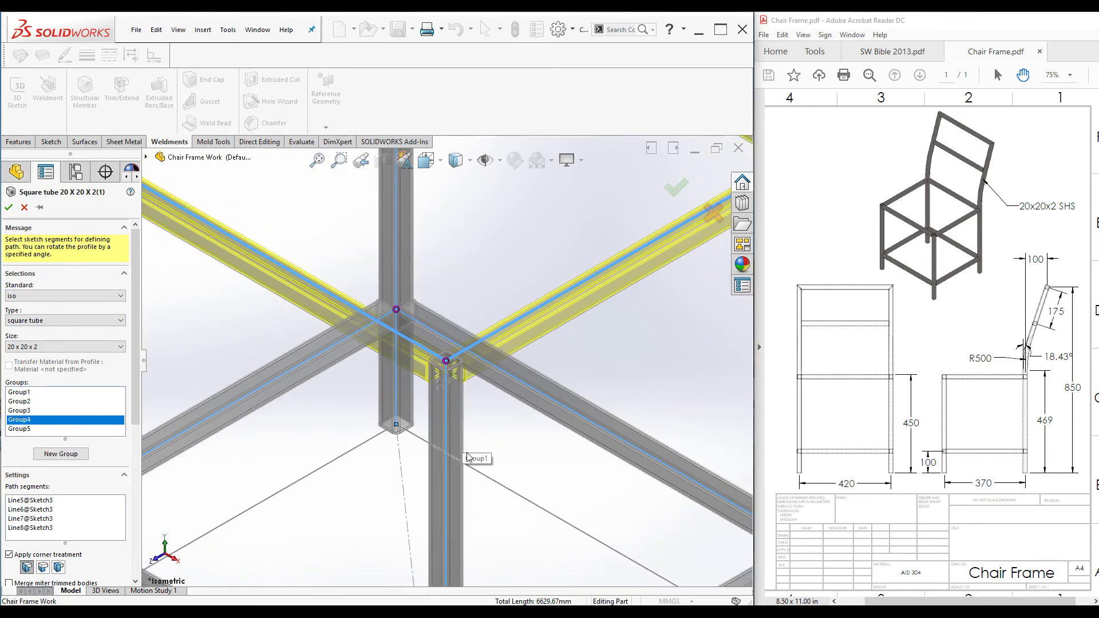
scroll(466, 456, up, 6)
scroll(291, 274, down, 5)
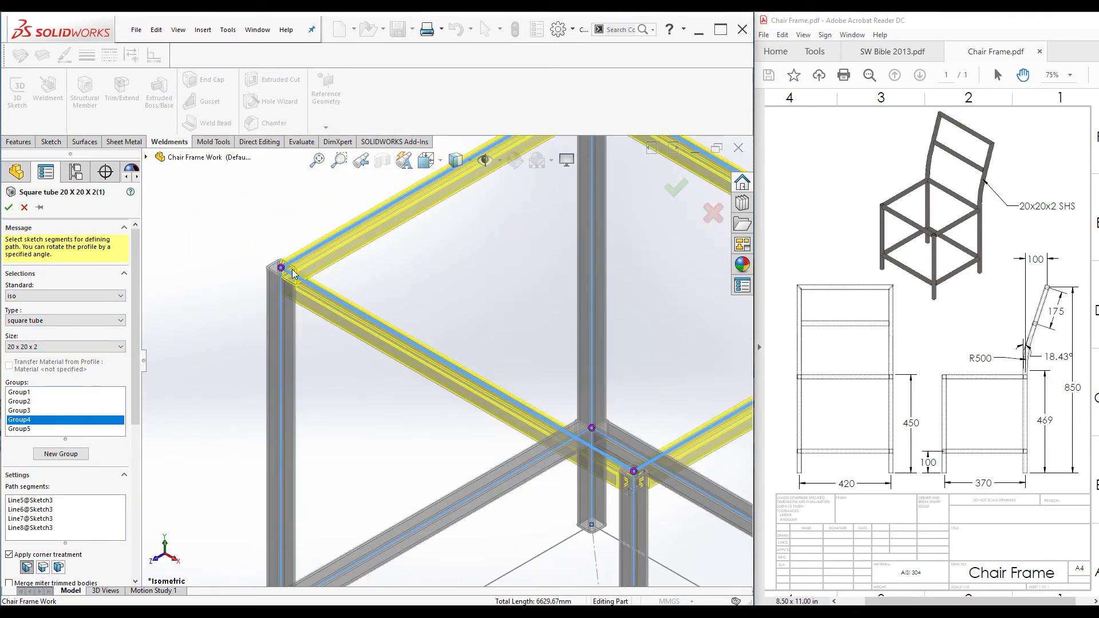
scroll(293, 273, down, 4)
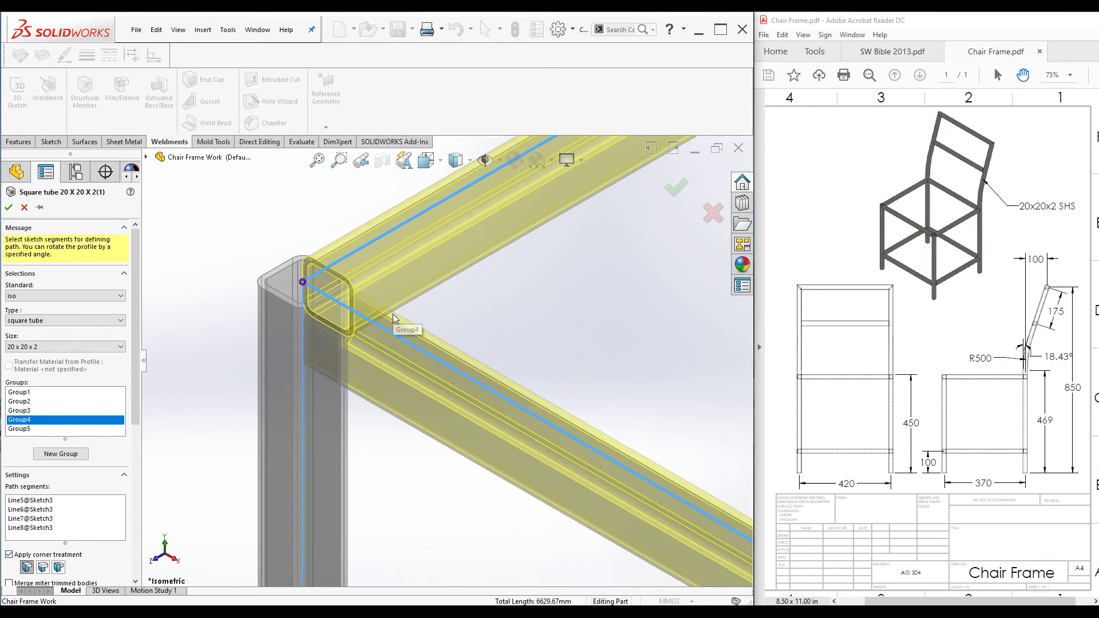
scroll(338, 395, up, 10)
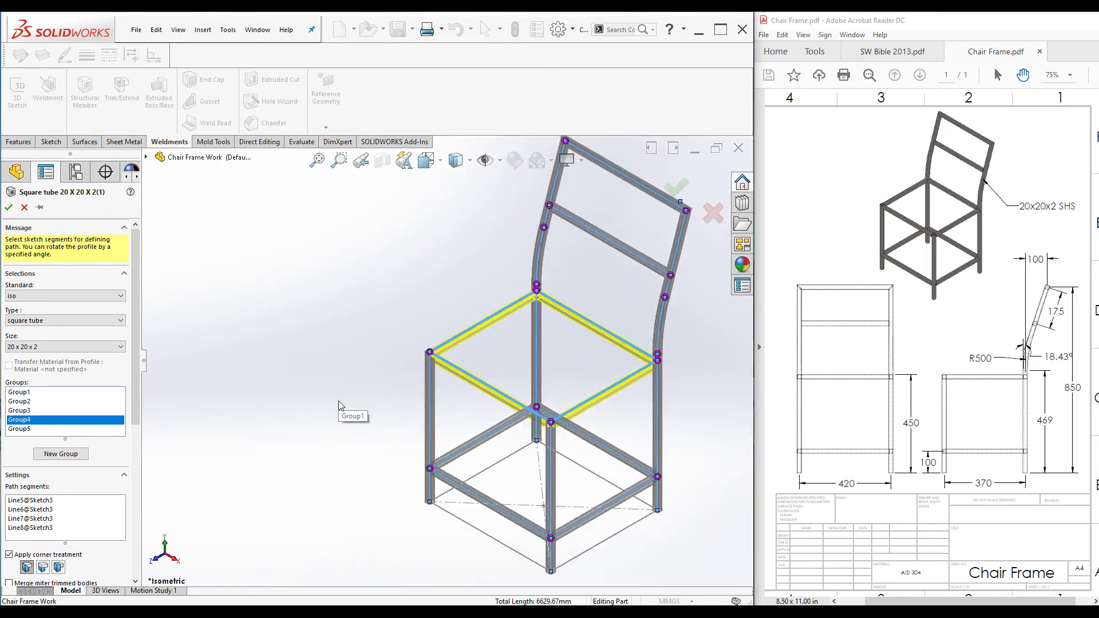
scroll(343, 409, up, 2)
scroll(586, 306, down, 7)
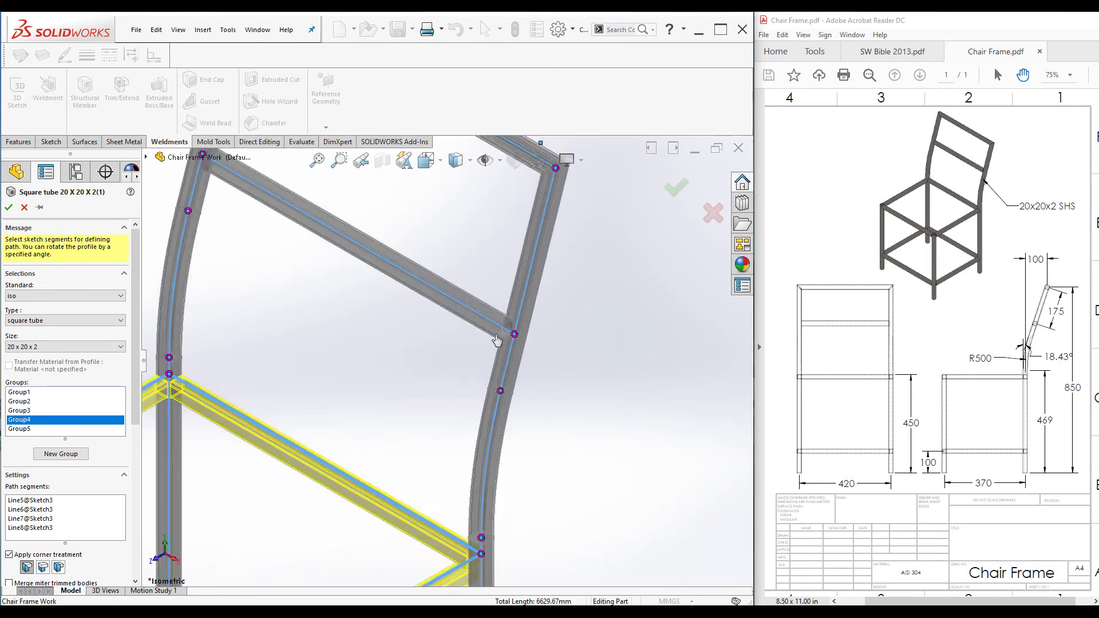
scroll(496, 341, down, 4)
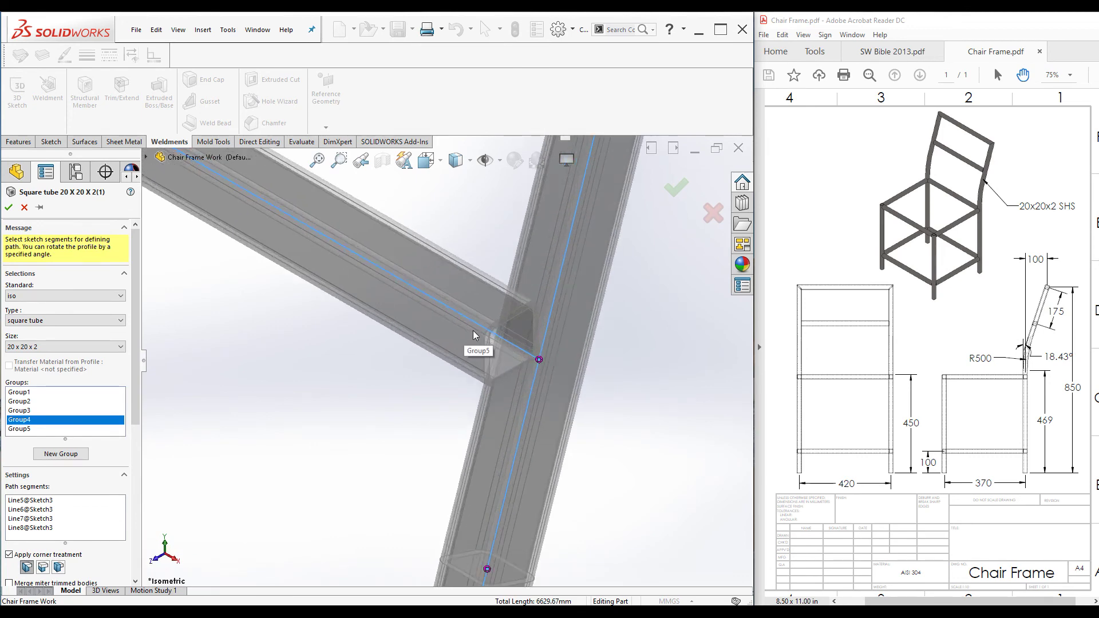
scroll(475, 338, up, 3)
mouse_move(487, 364)
middle_down()
mouse_move(454, 375)
mouse_move(489, 365)
middle_up()
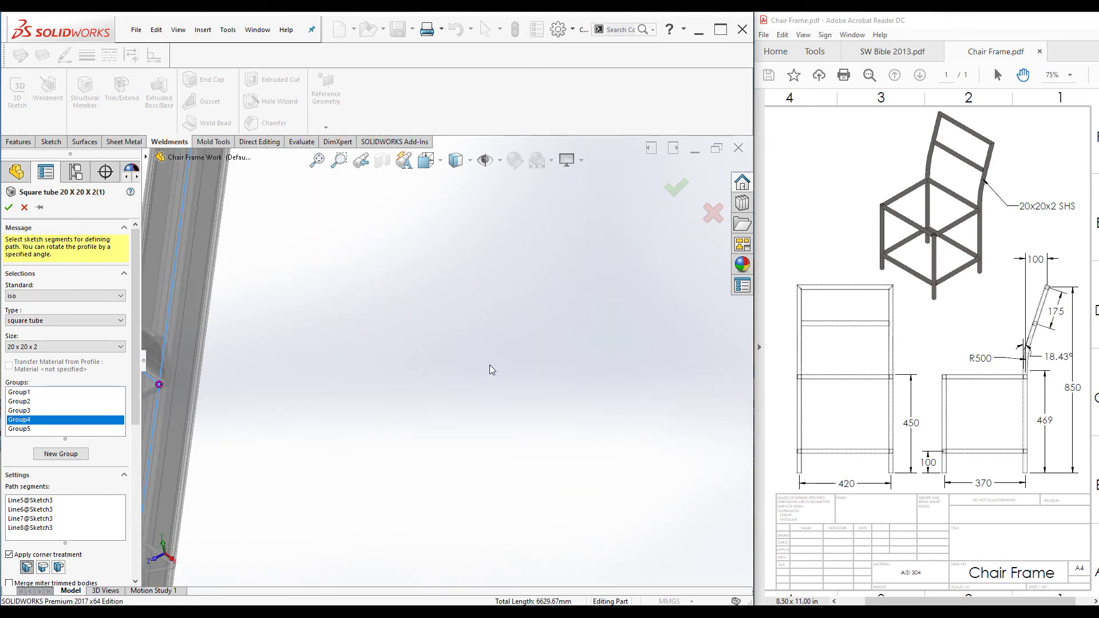
scroll(492, 366, up, 4)
scroll(346, 369, down, 5)
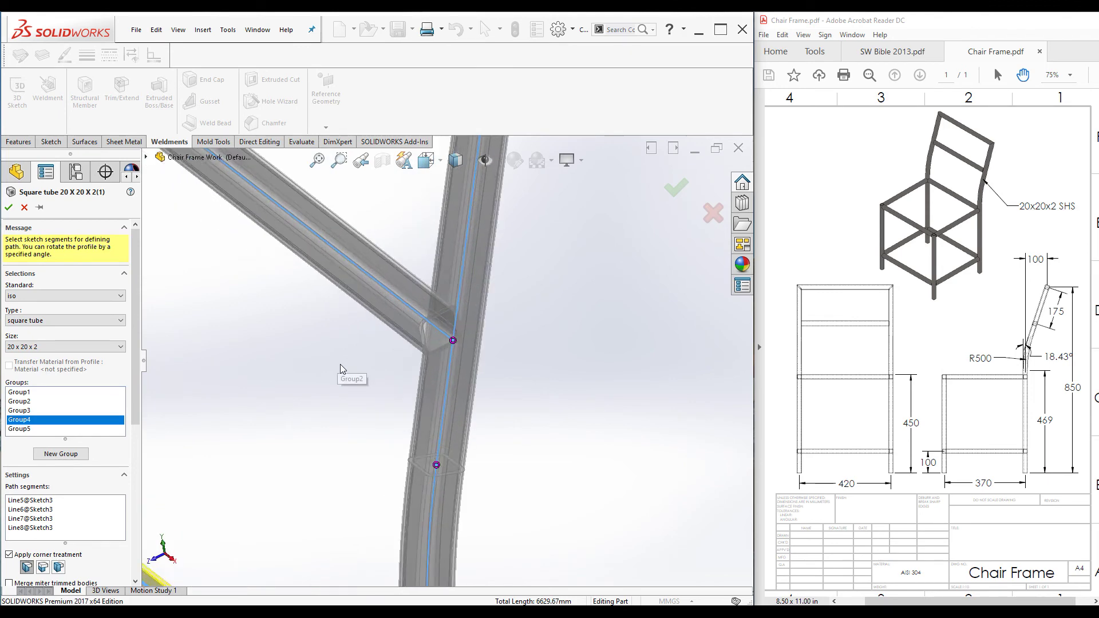
middle_drag(340, 364, 366, 345)
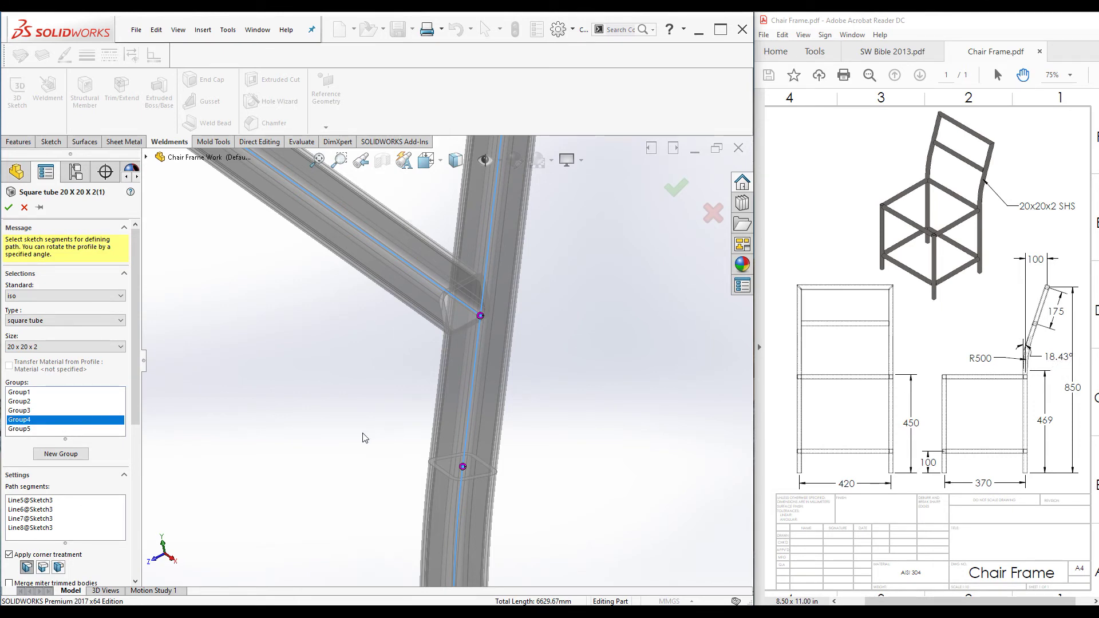
scroll(426, 459, up, 3)
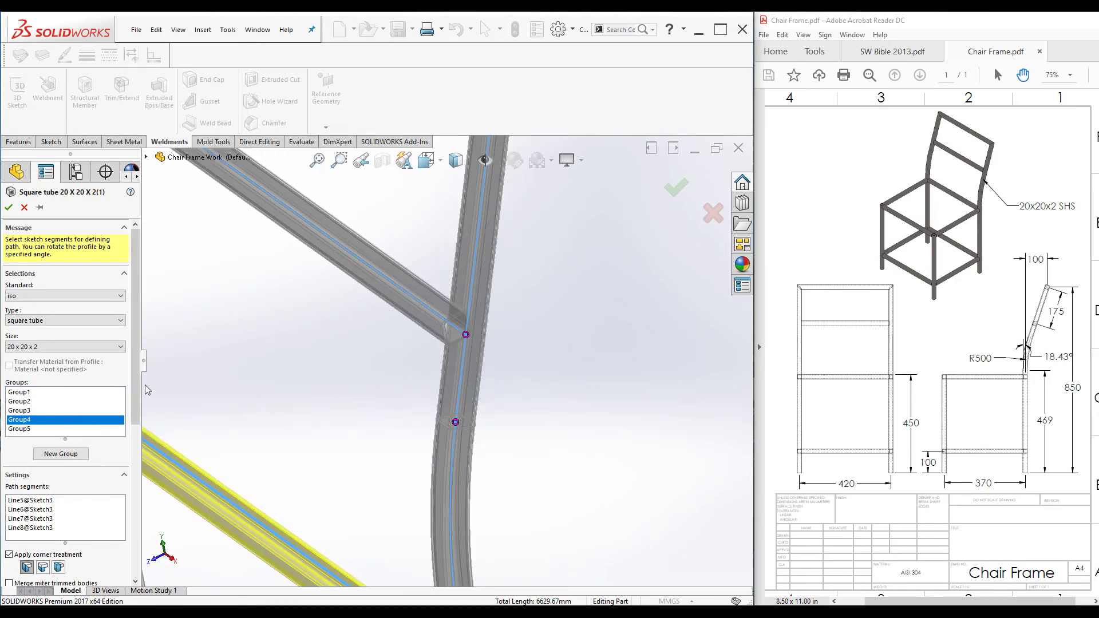
drag(137, 389, 154, 544)
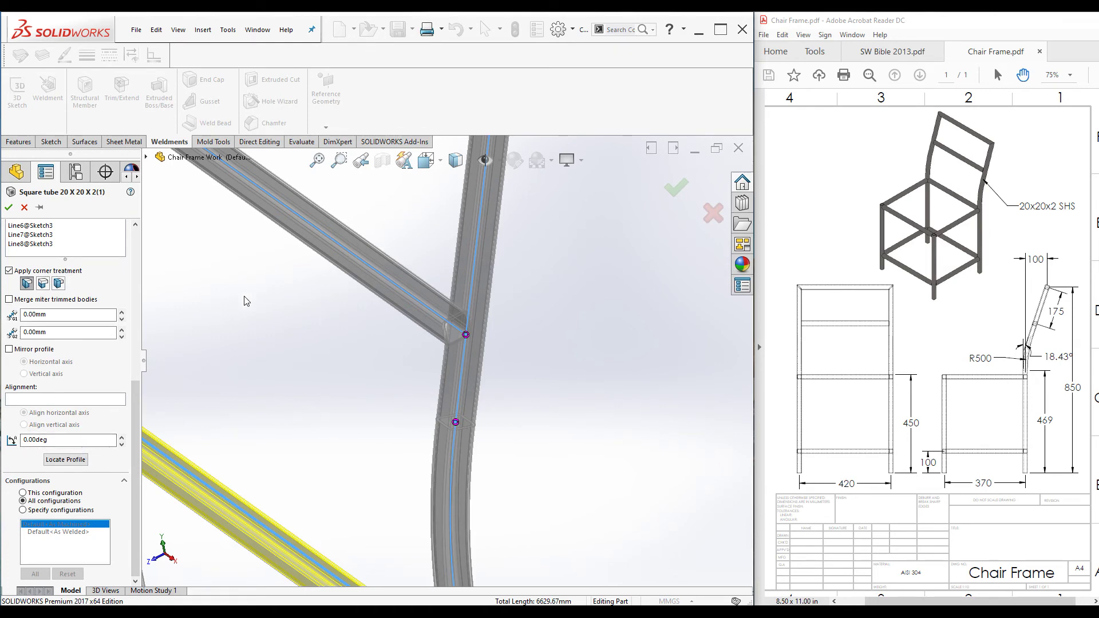
scroll(135, 491, up, 10)
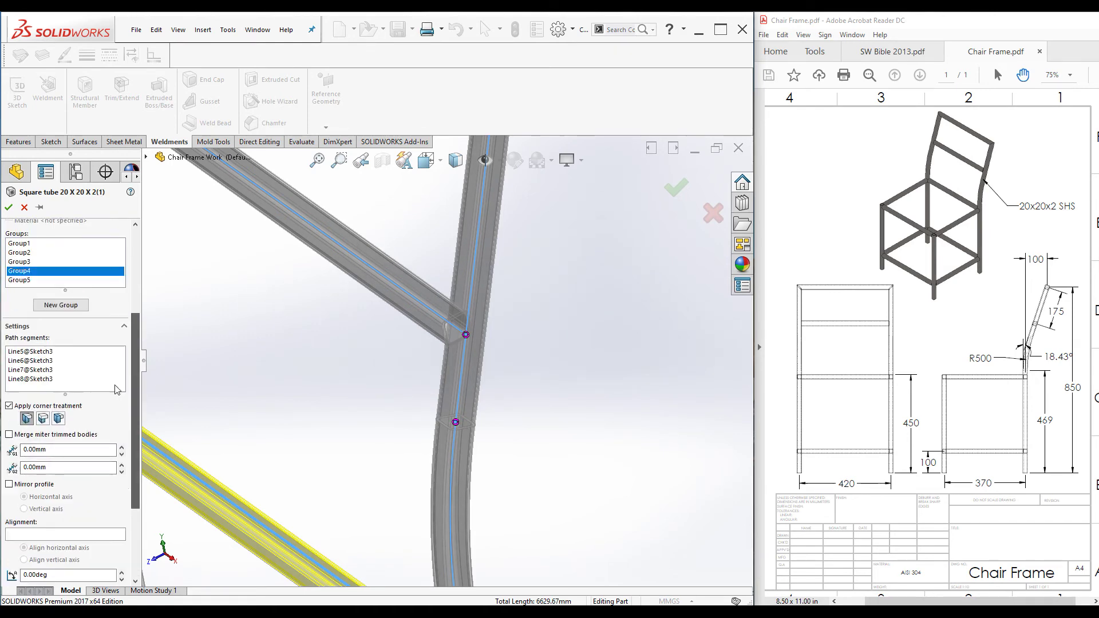
scroll(498, 424, up, 5)
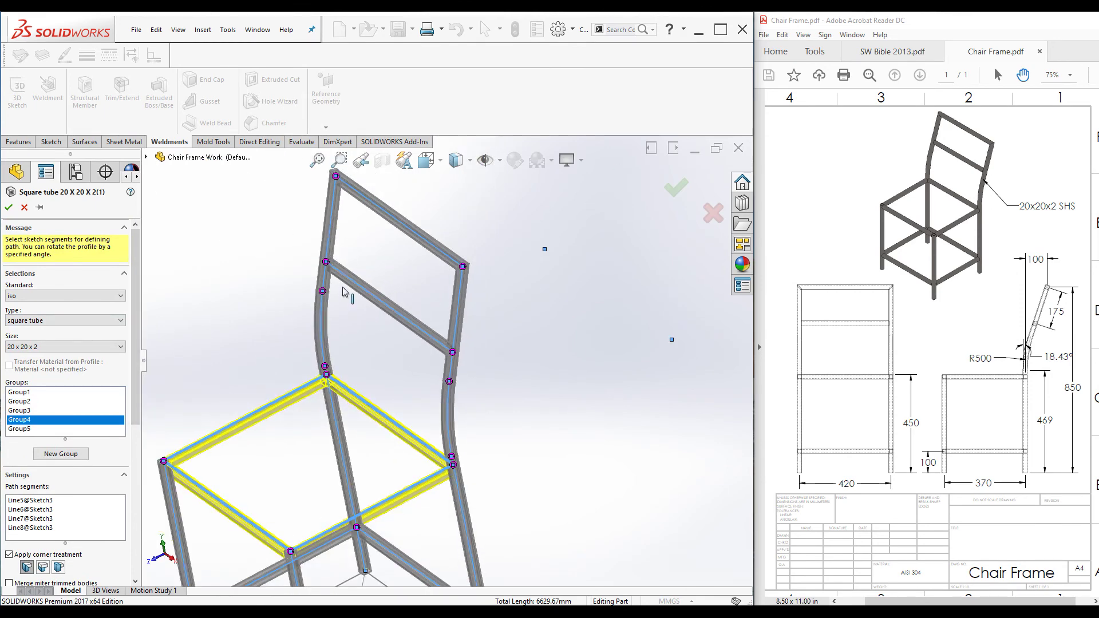
scroll(352, 294, down, 5)
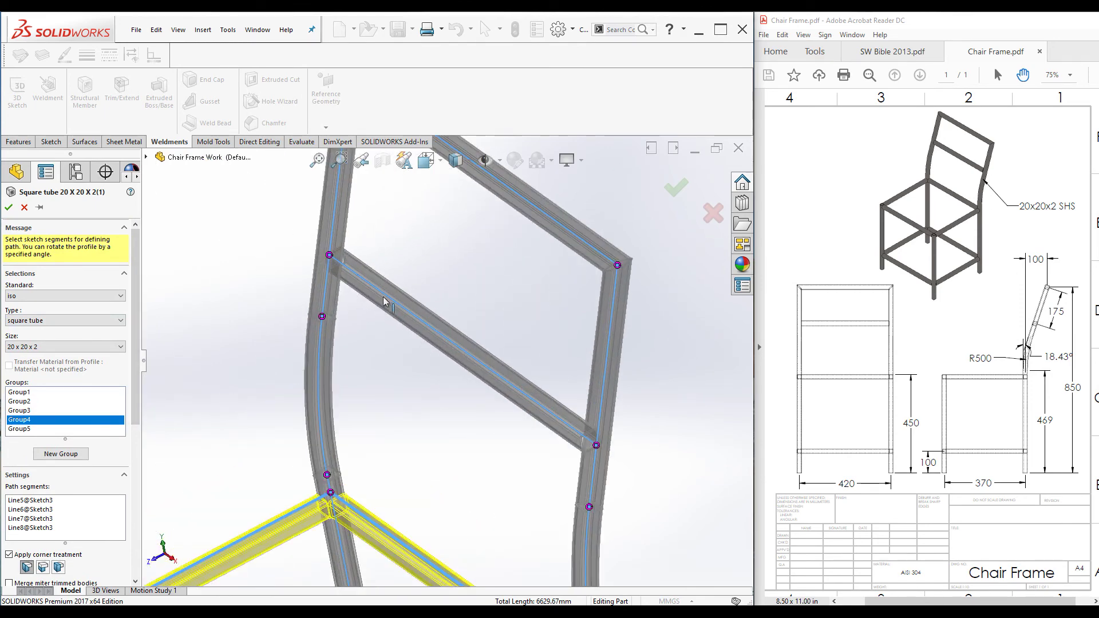
Delete Group5 and put the diagonal backrest line into a new Group6.
shift+click(19, 429)
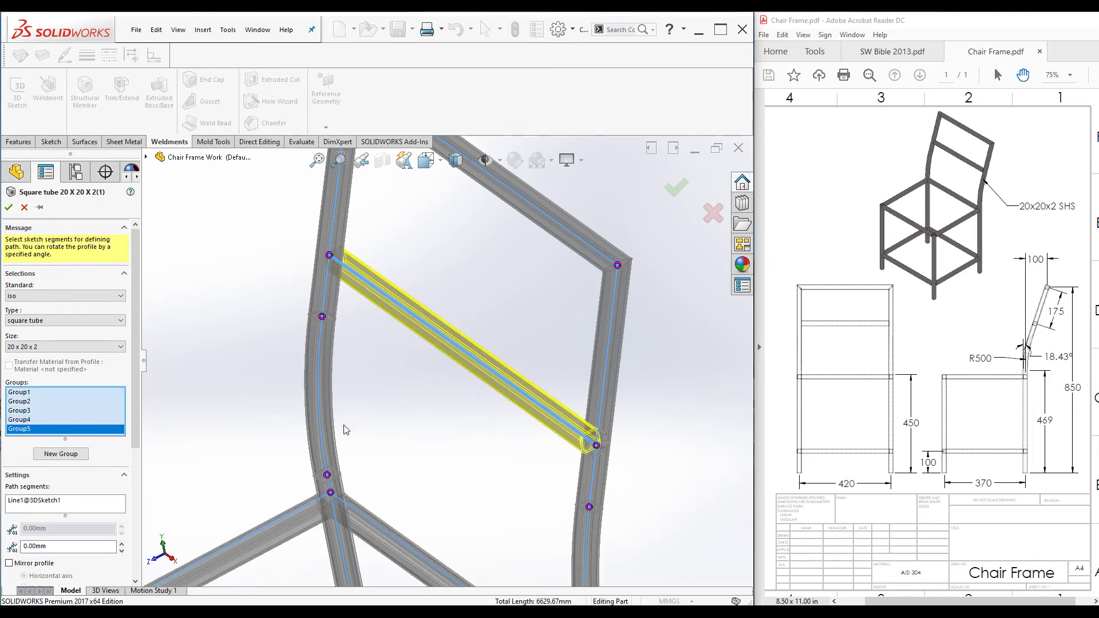
scroll(424, 417, up, 4)
scroll(423, 401, down, 5)
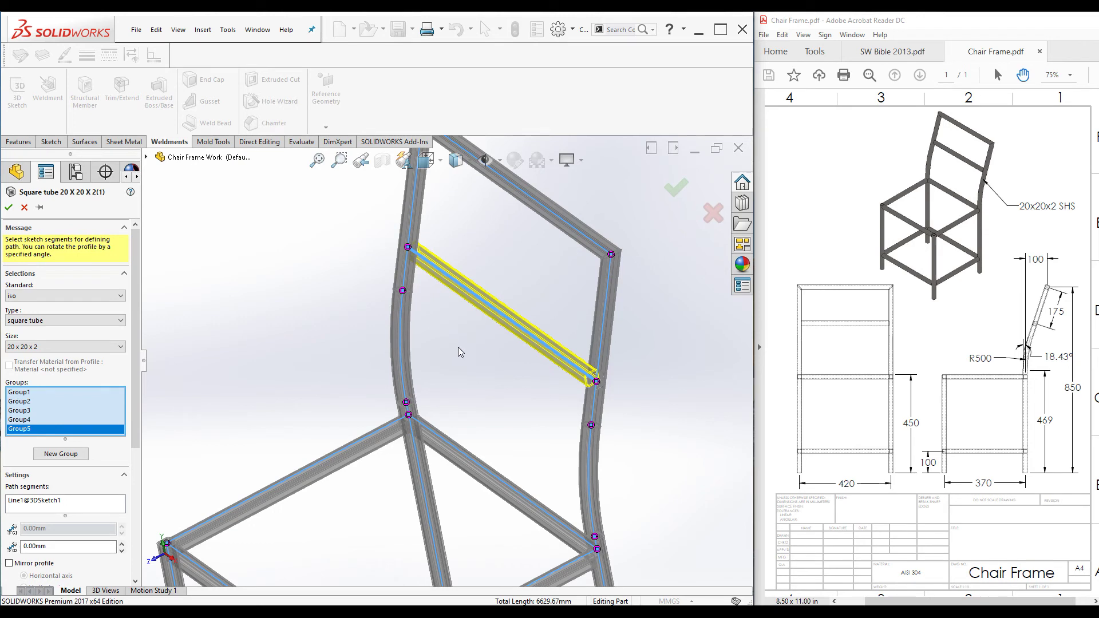
click(463, 294)
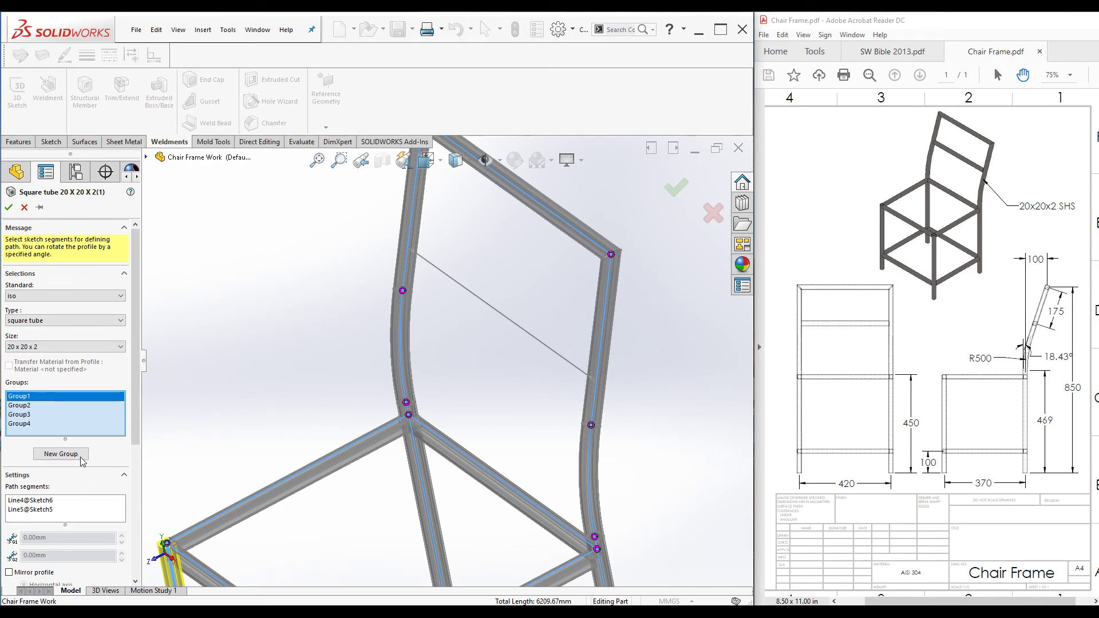
click(61, 453)
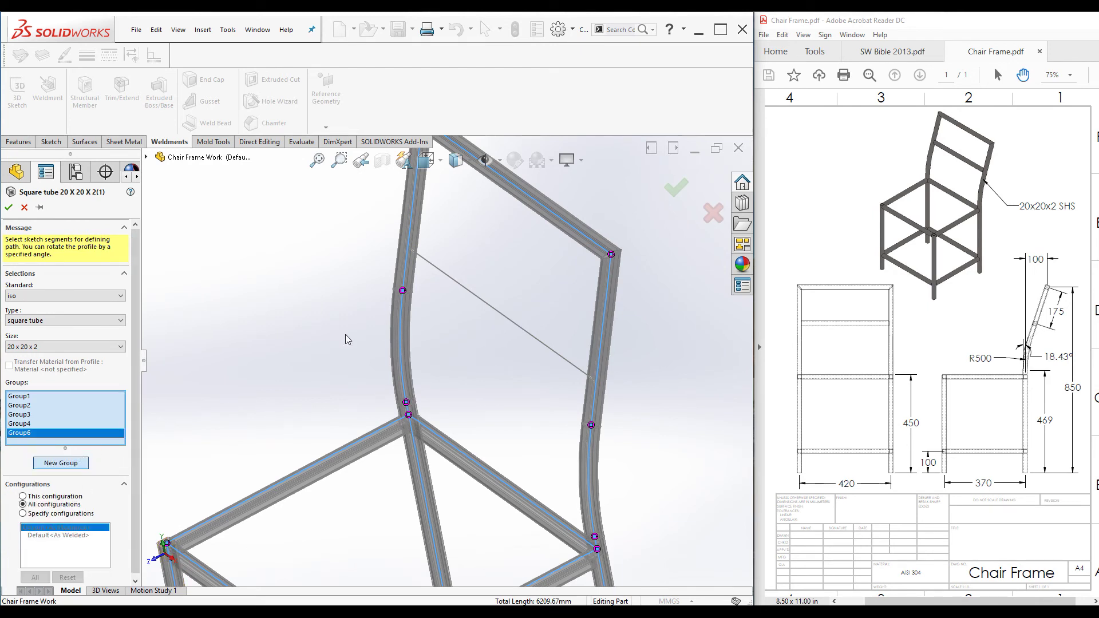
click(488, 304)
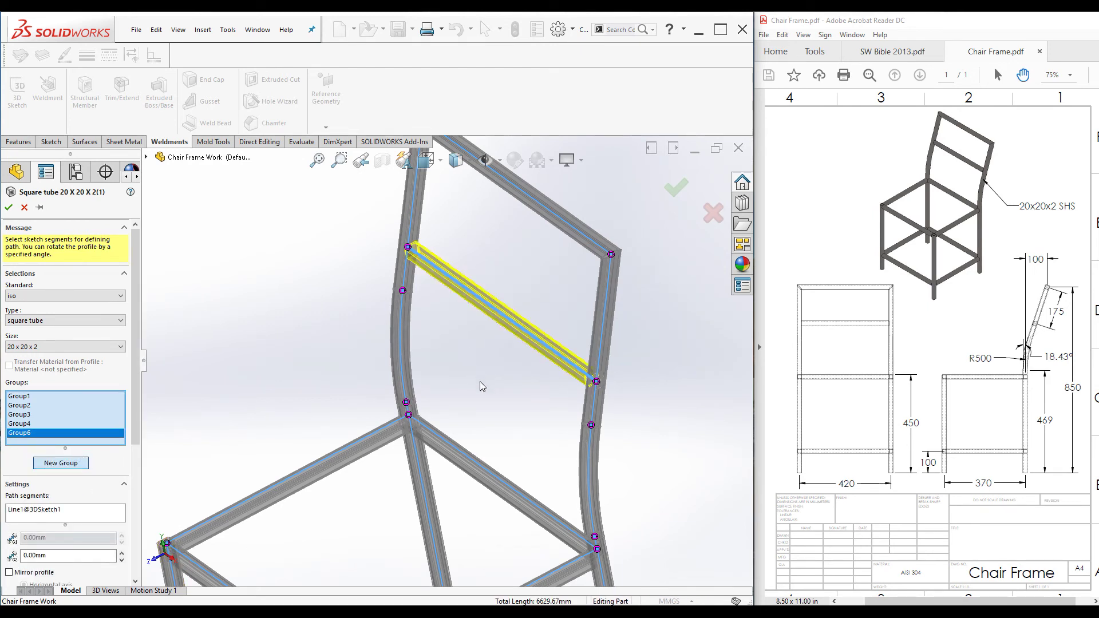
Rotate the Group6 tube profile 18.43 degrees and accept the structural member.
scroll(137, 399, down, 5)
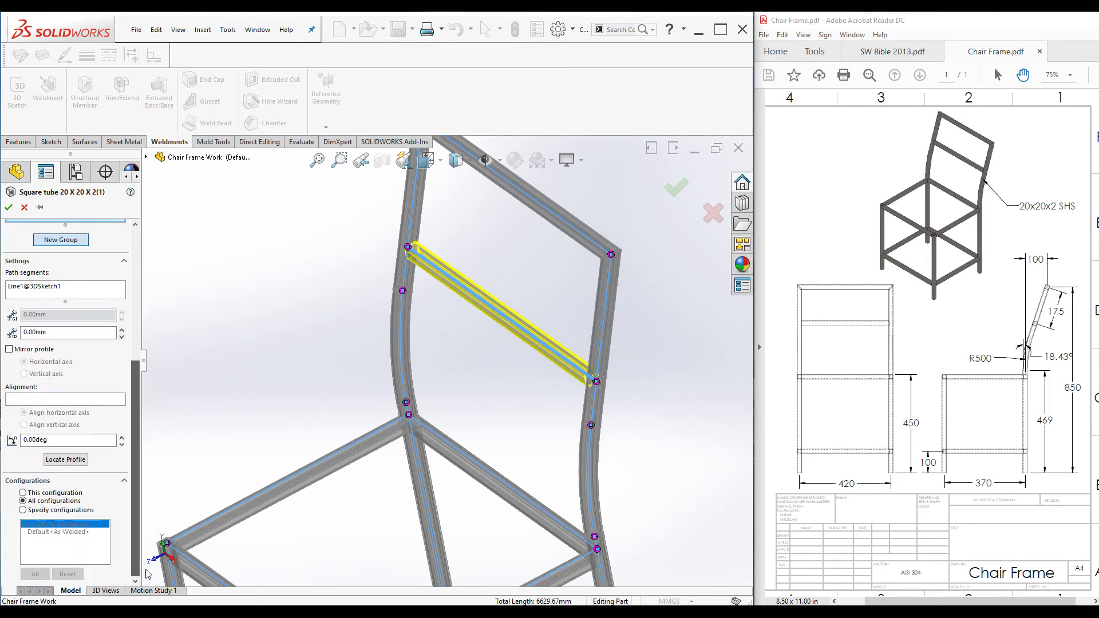
double_click(50, 443)
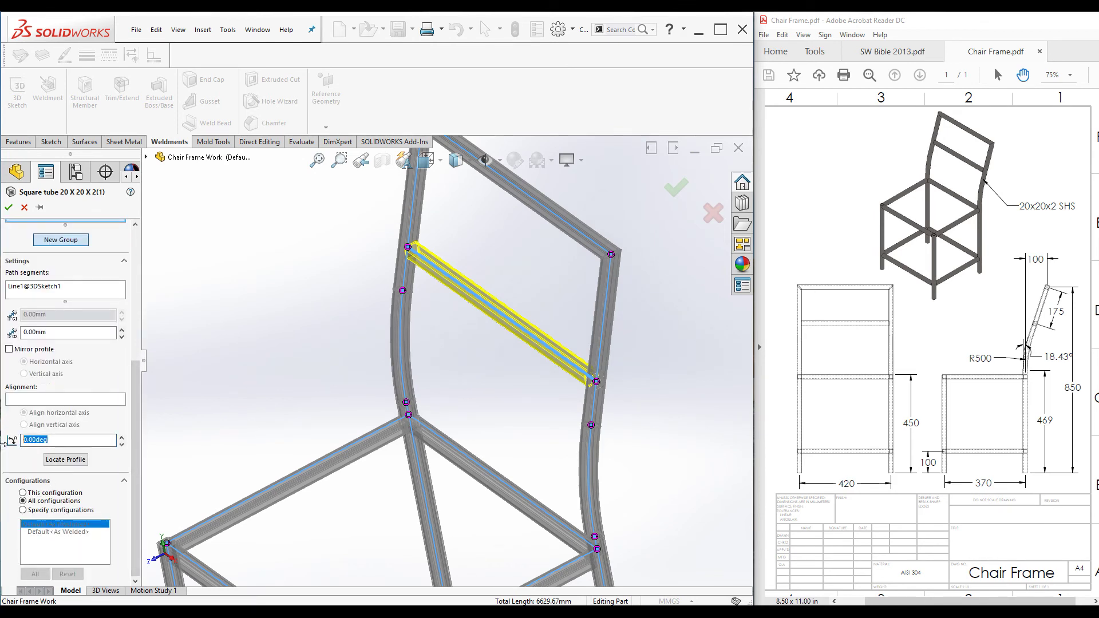
text(18.43)
key(Return)
scroll(584, 384, down, 6)
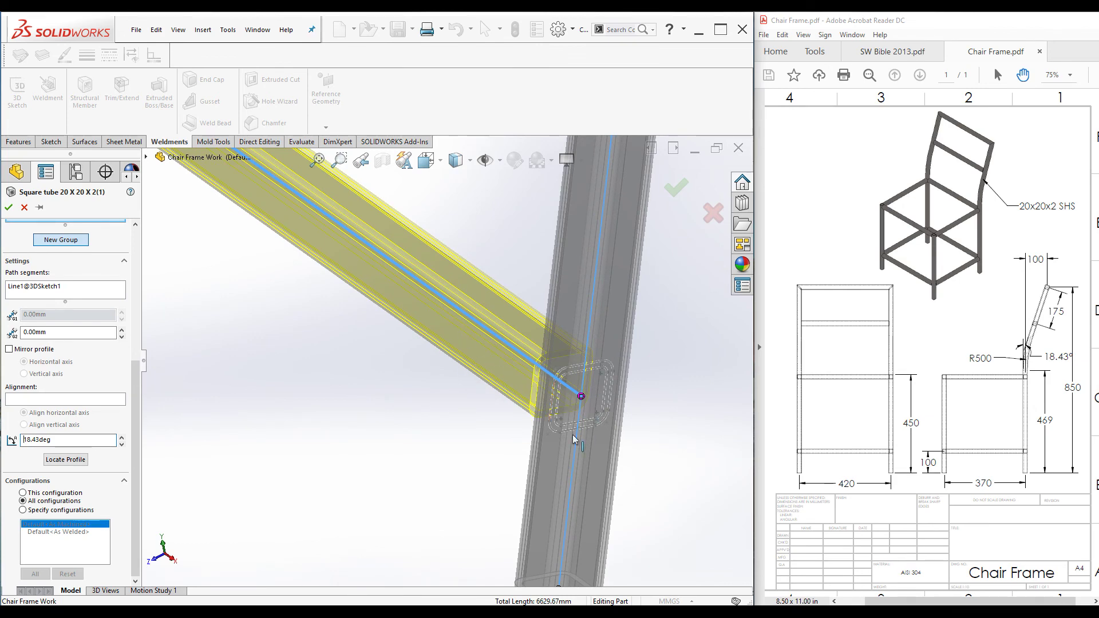
scroll(626, 444, up, 6)
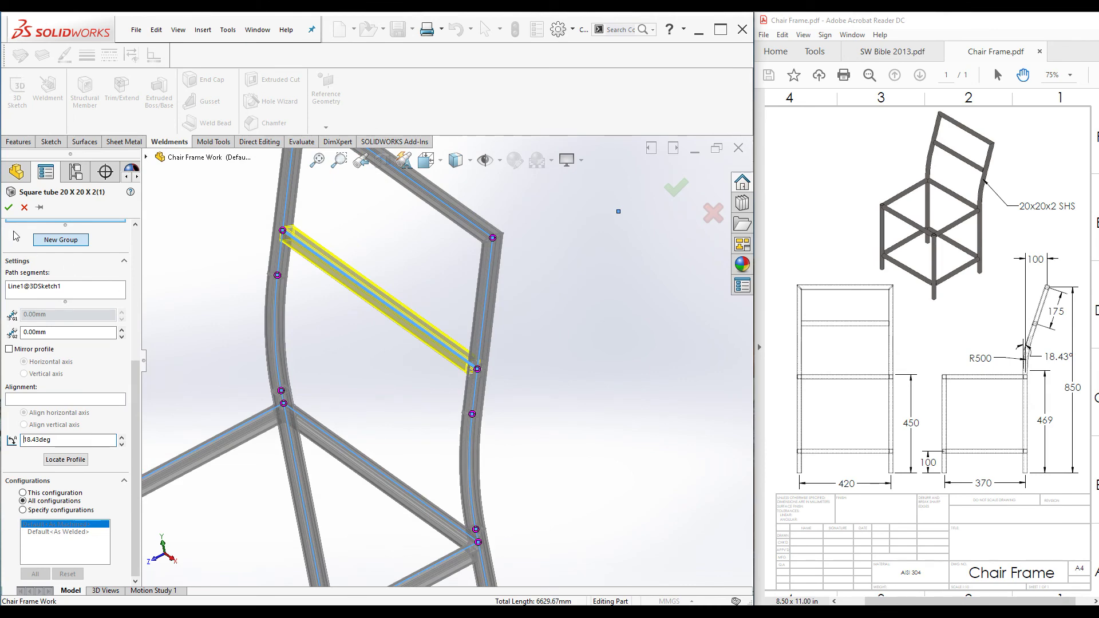
scroll(392, 354, up, 3)
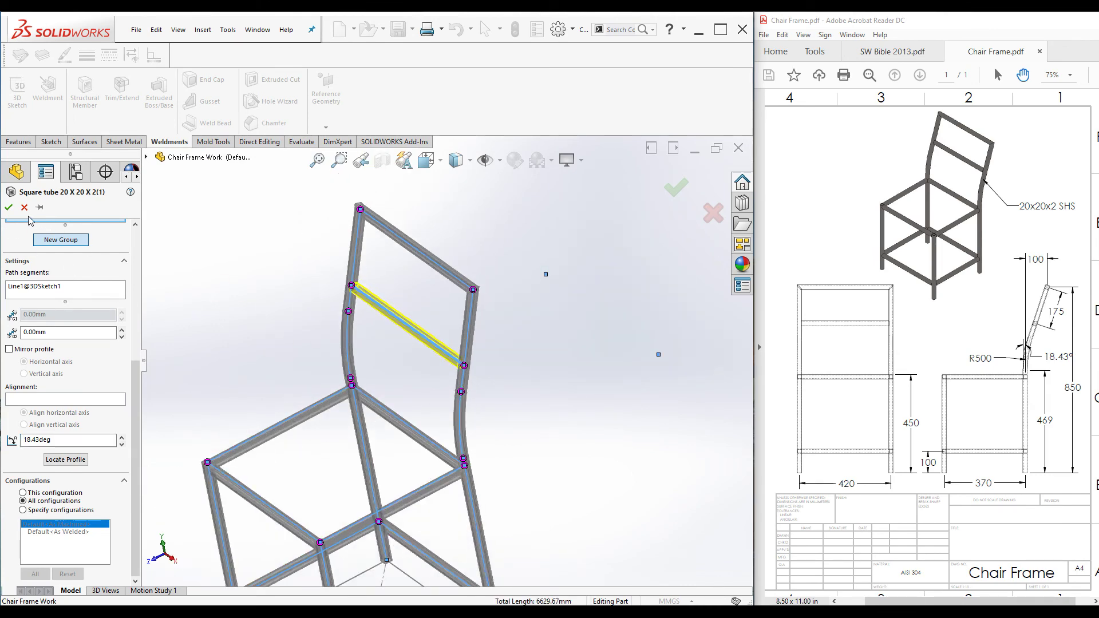
click(8, 207)
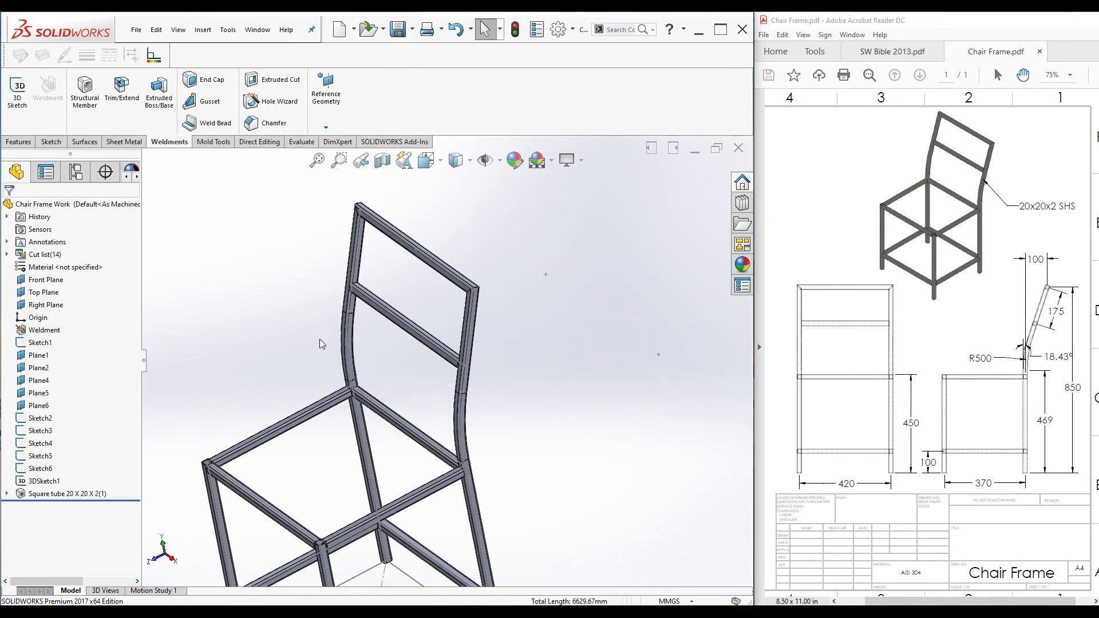
Show the chair frame in isometric view (Ctrl+7) with sketches, planes and origin hidden.
key(ctrl+7)
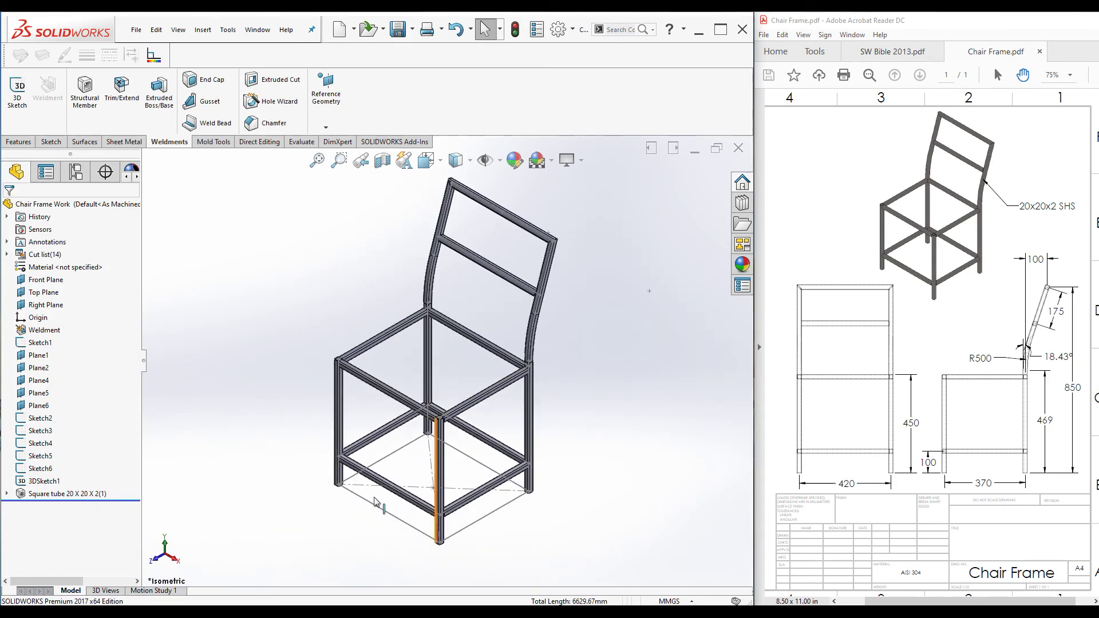
click(485, 160)
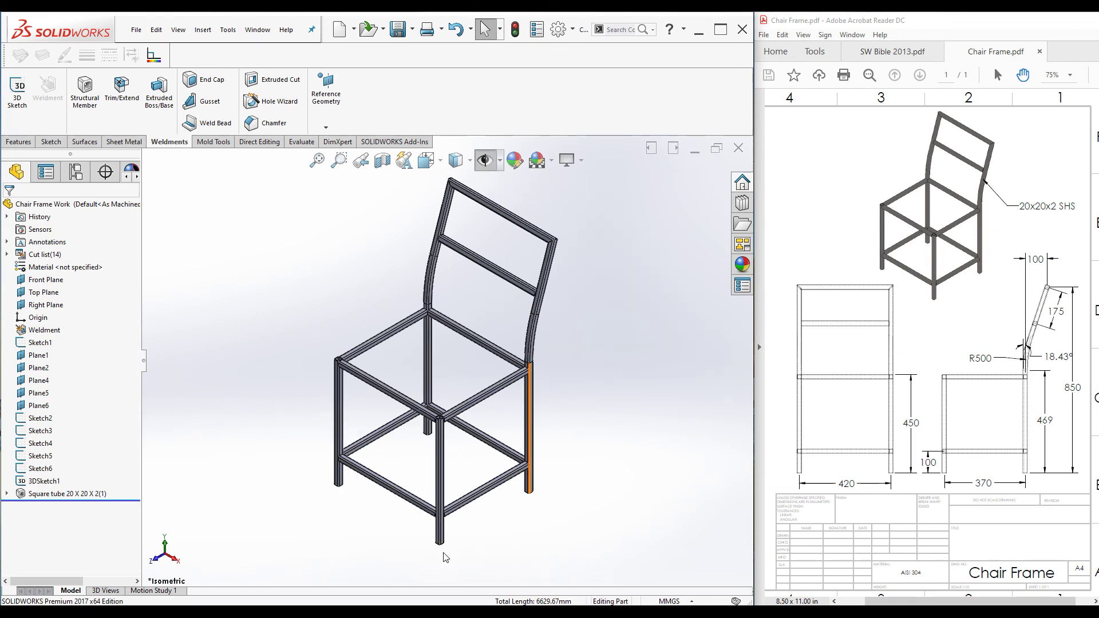